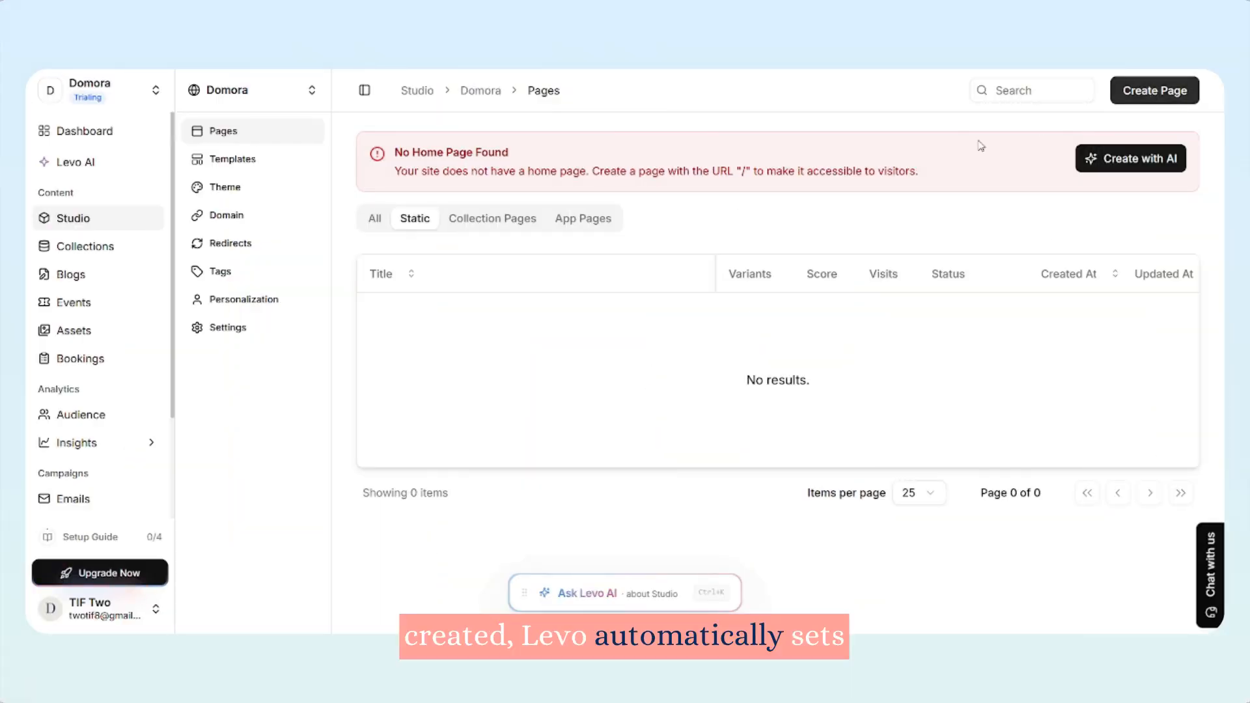
Step: Create a new page from the Blank Page template
click(1154, 90)
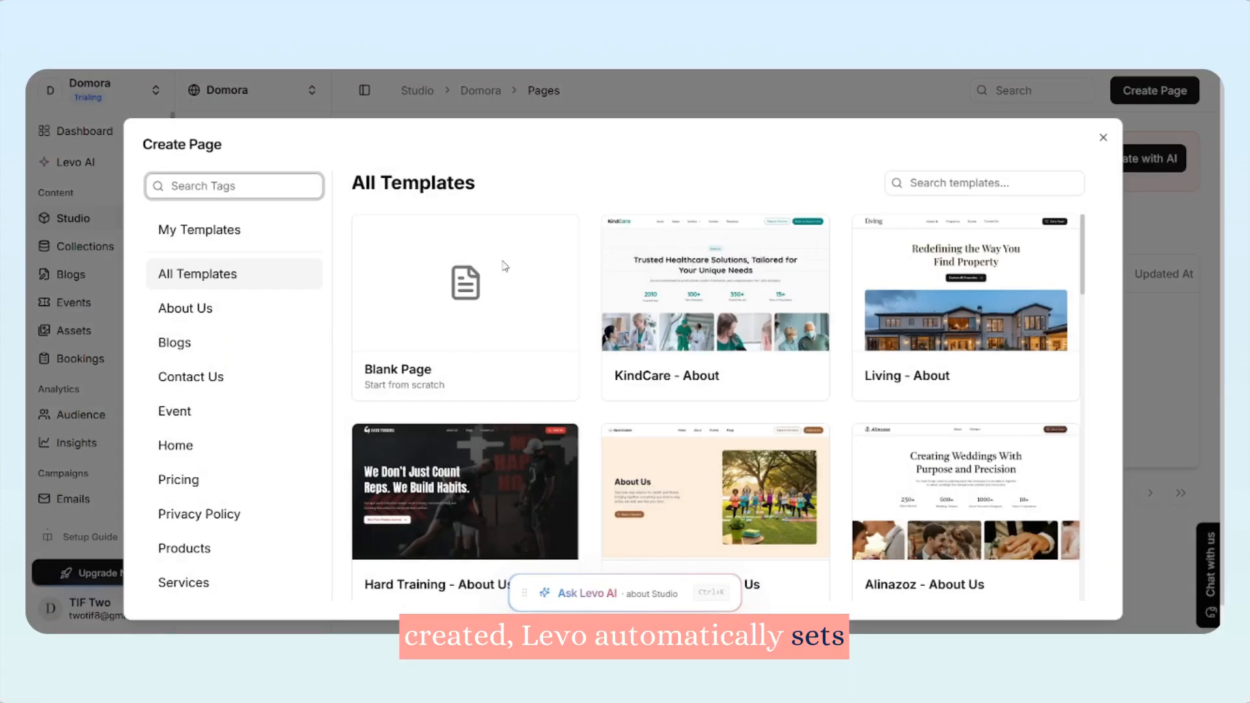
click(463, 281)
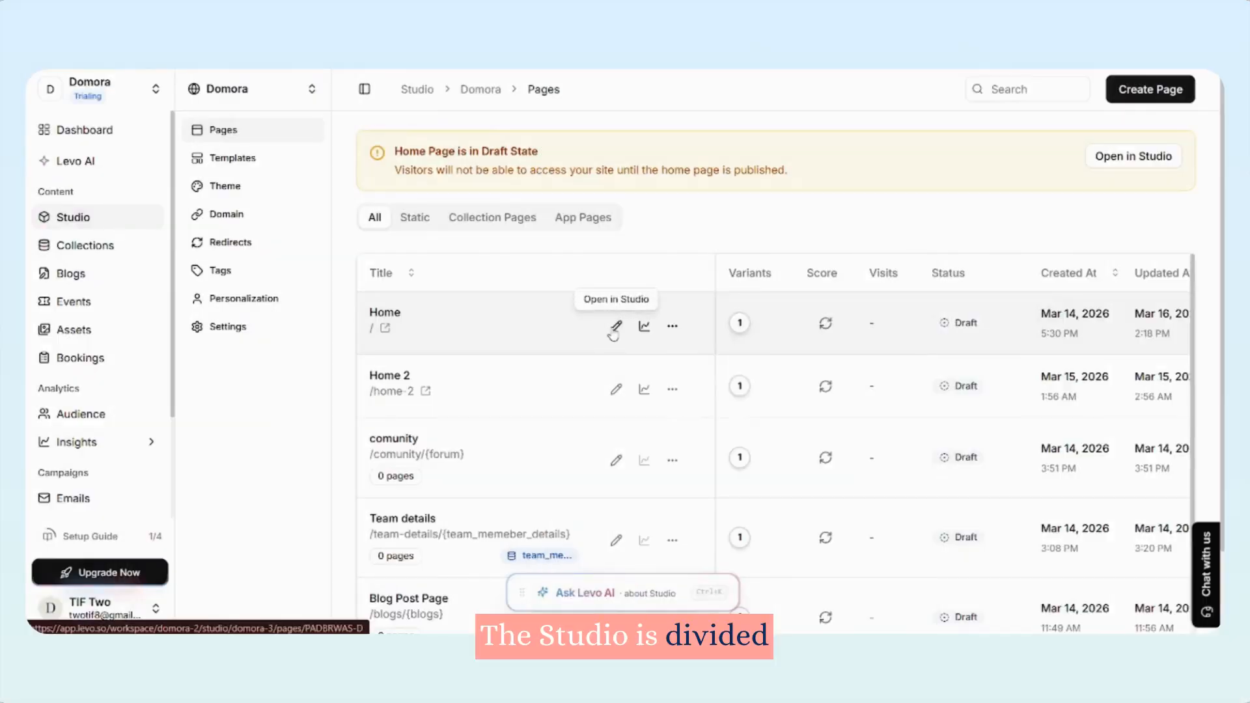
Step: Open the Home page in the Studio editor and examine the style settings of the statistics section
click(612, 329)
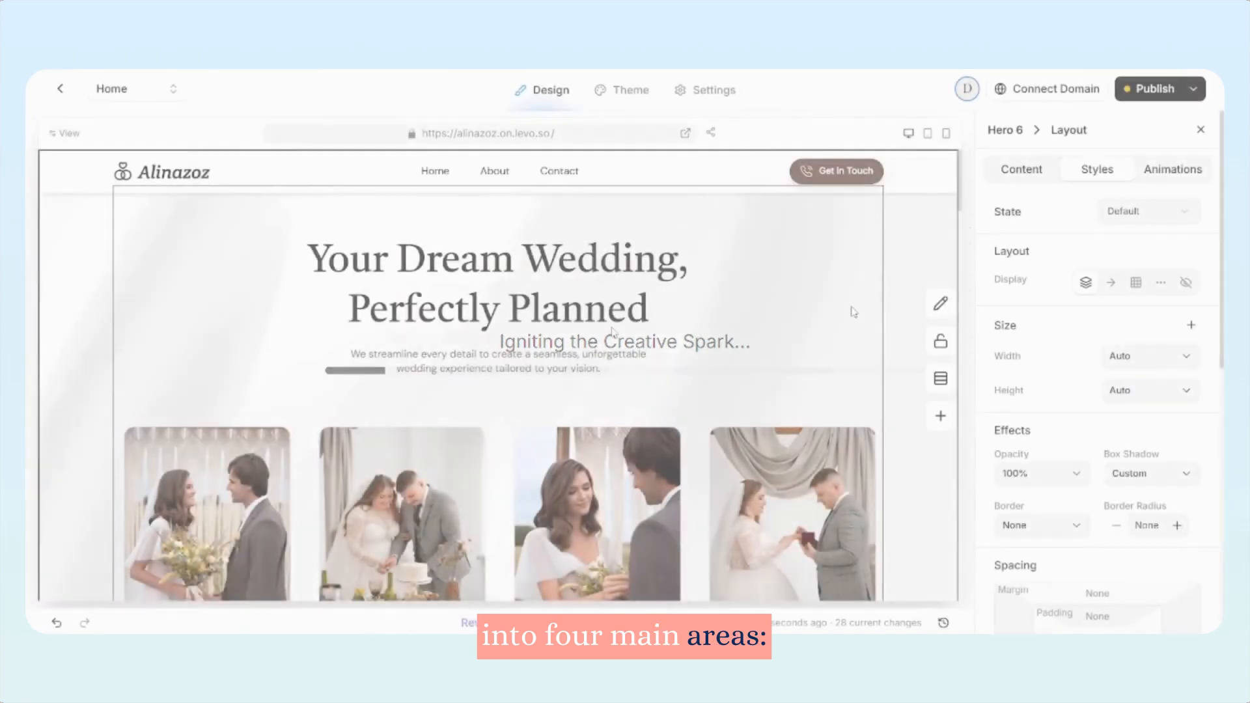
scroll(495, 365, down, 2)
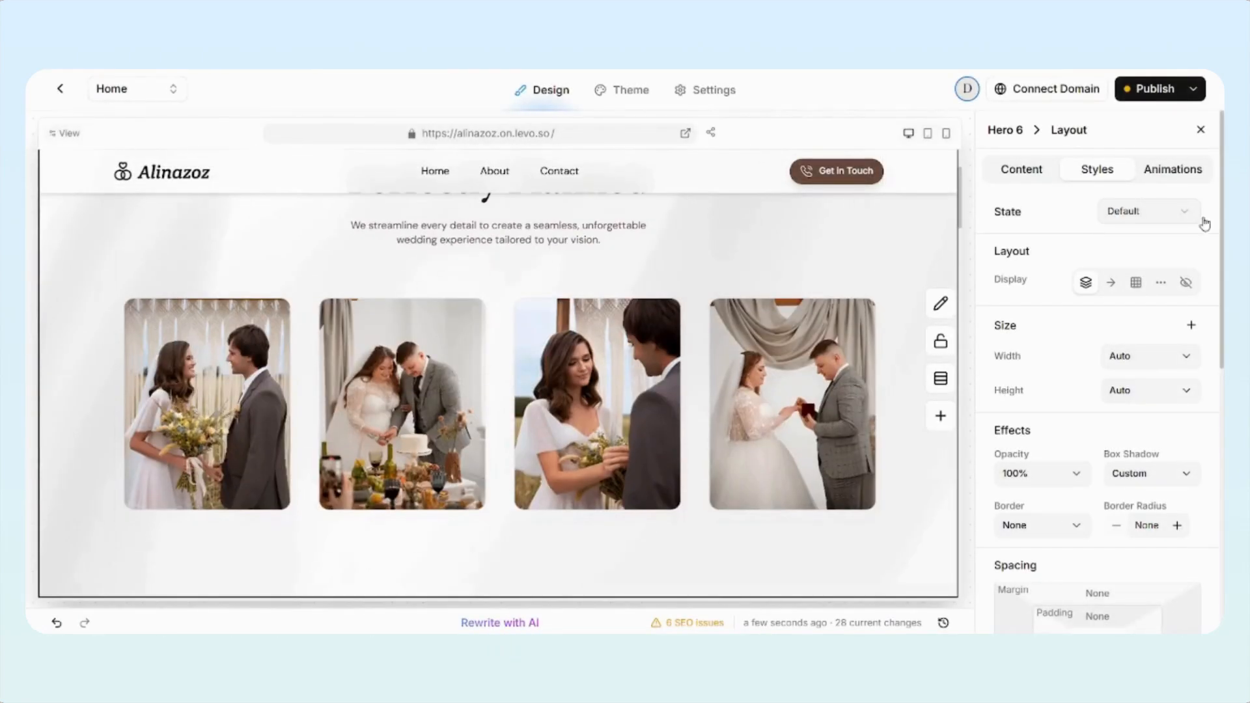
scroll(887, 398, down, 2)
scroll(887, 398, down, 3)
click(911, 338)
scroll(1061, 417, down, 3)
scroll(1060, 417, down, 3)
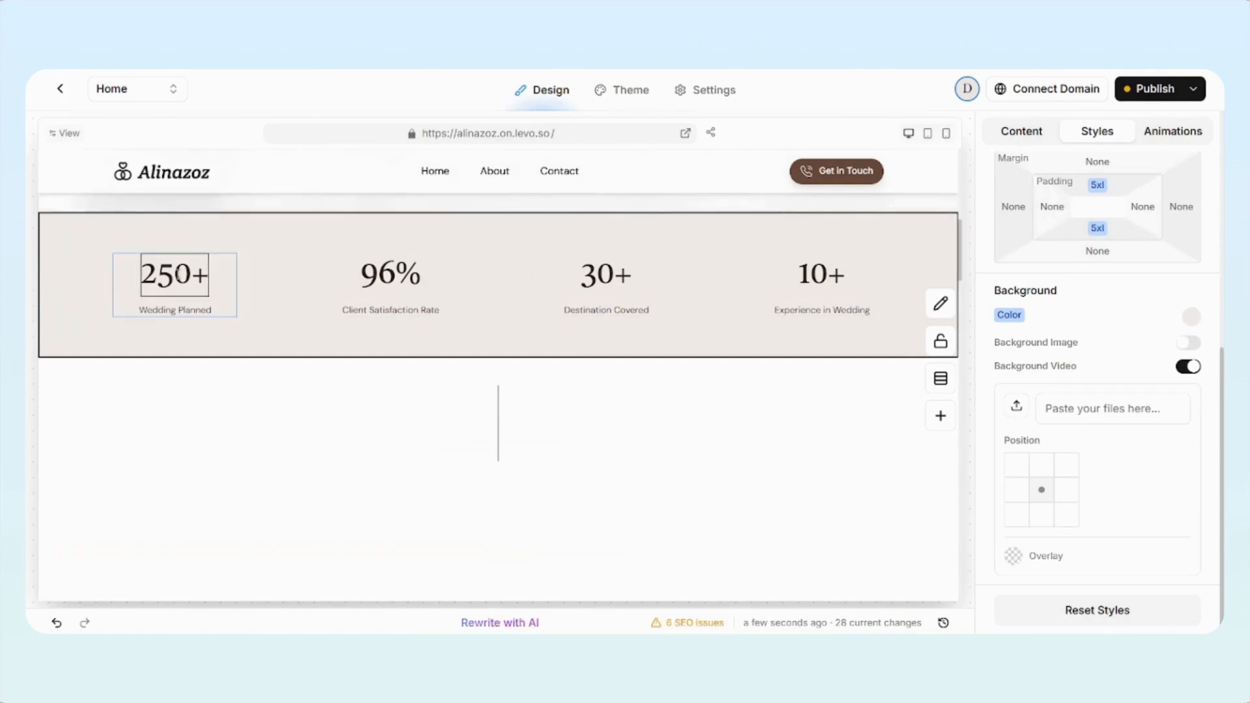
Step: Examine the content and animation options of the "250+" heading in the statistics section
click(175, 274)
click(1021, 131)
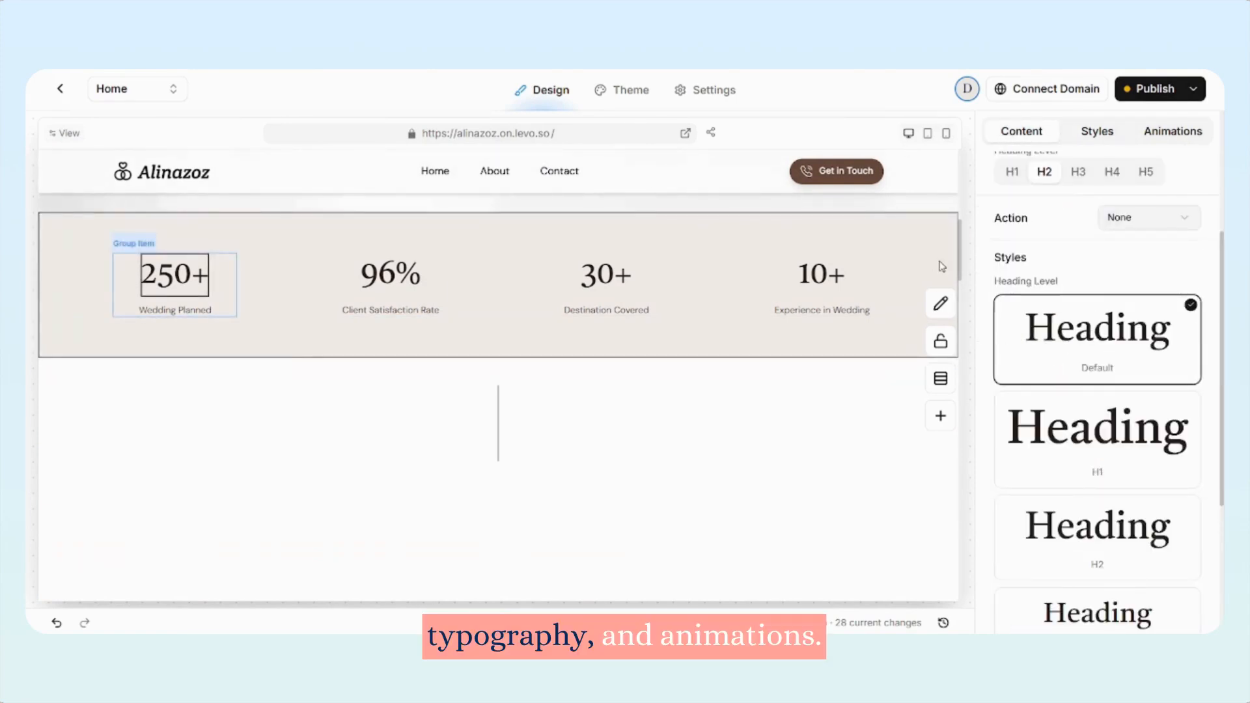
click(1179, 131)
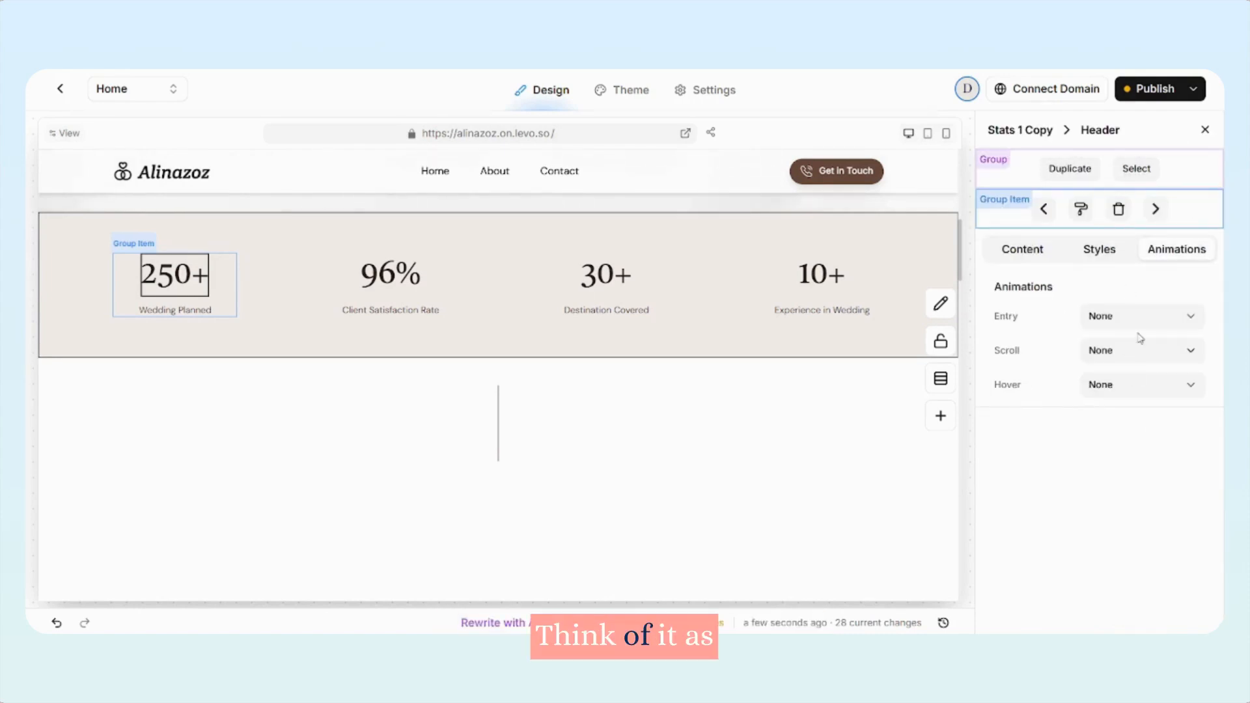
click(908, 494)
scroll(873, 446, up, 10)
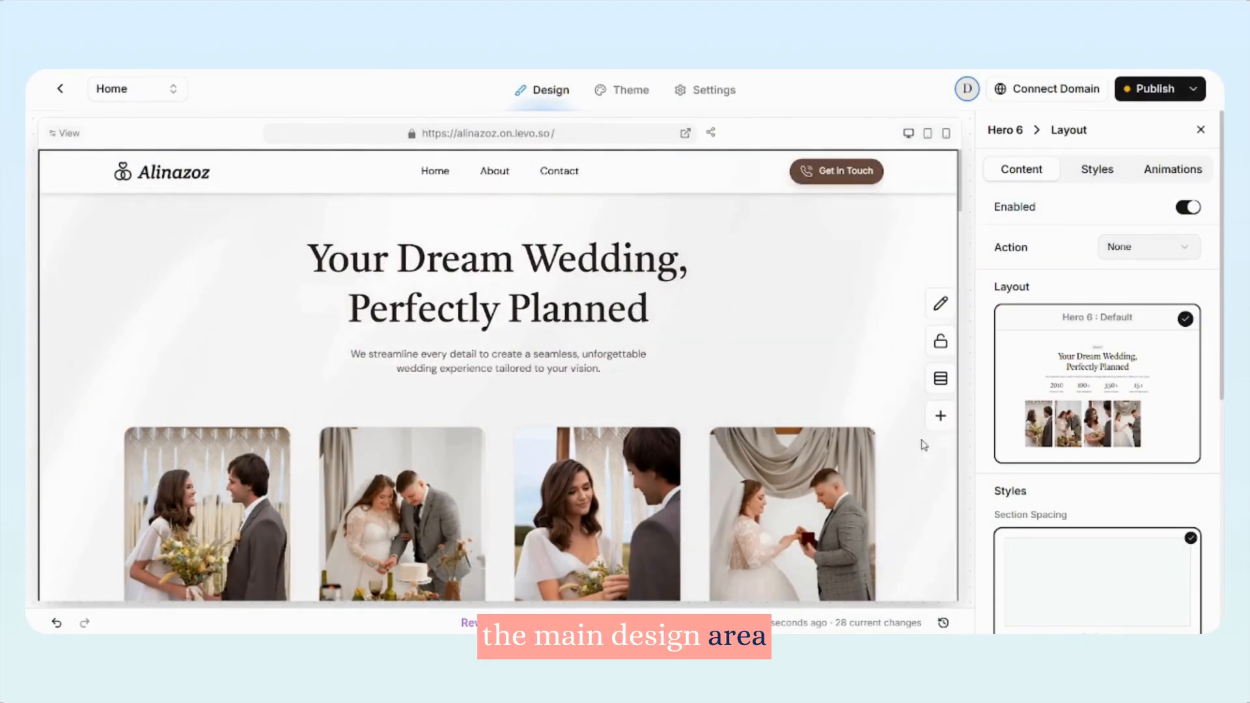
Step: Select the hero title to view its content settings and look through the sections below it
click(386, 285)
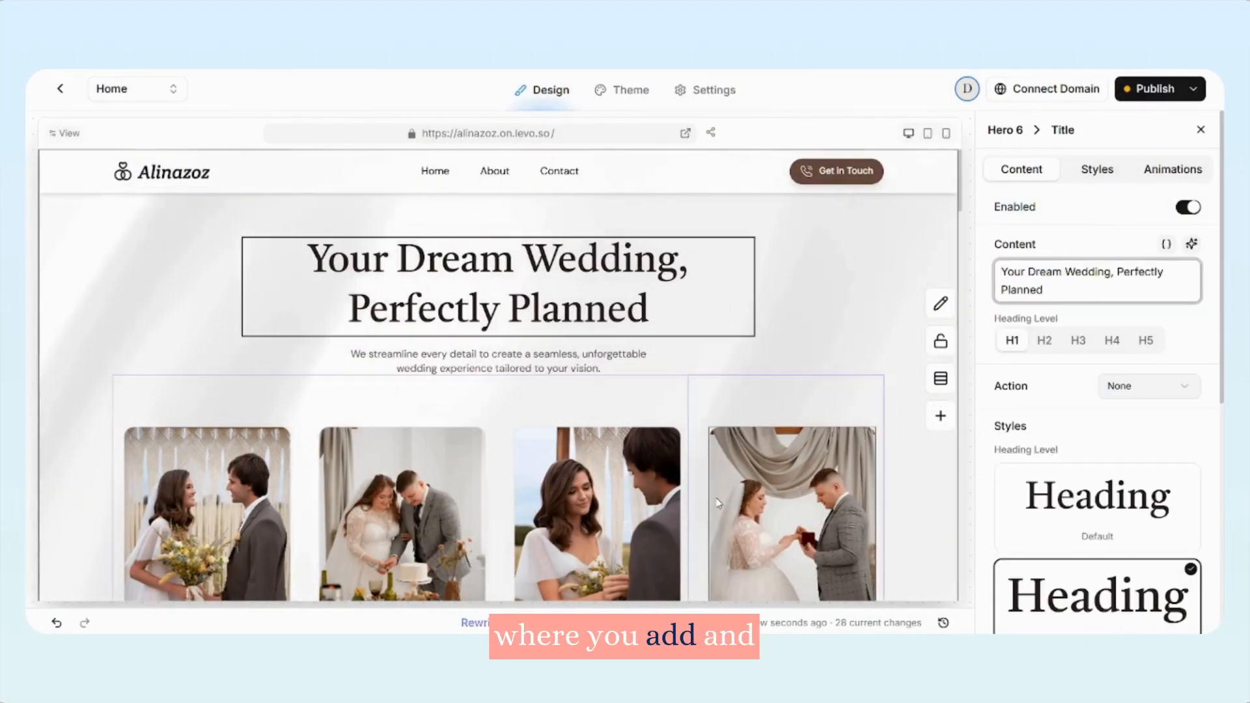
scroll(718, 503, down, 6)
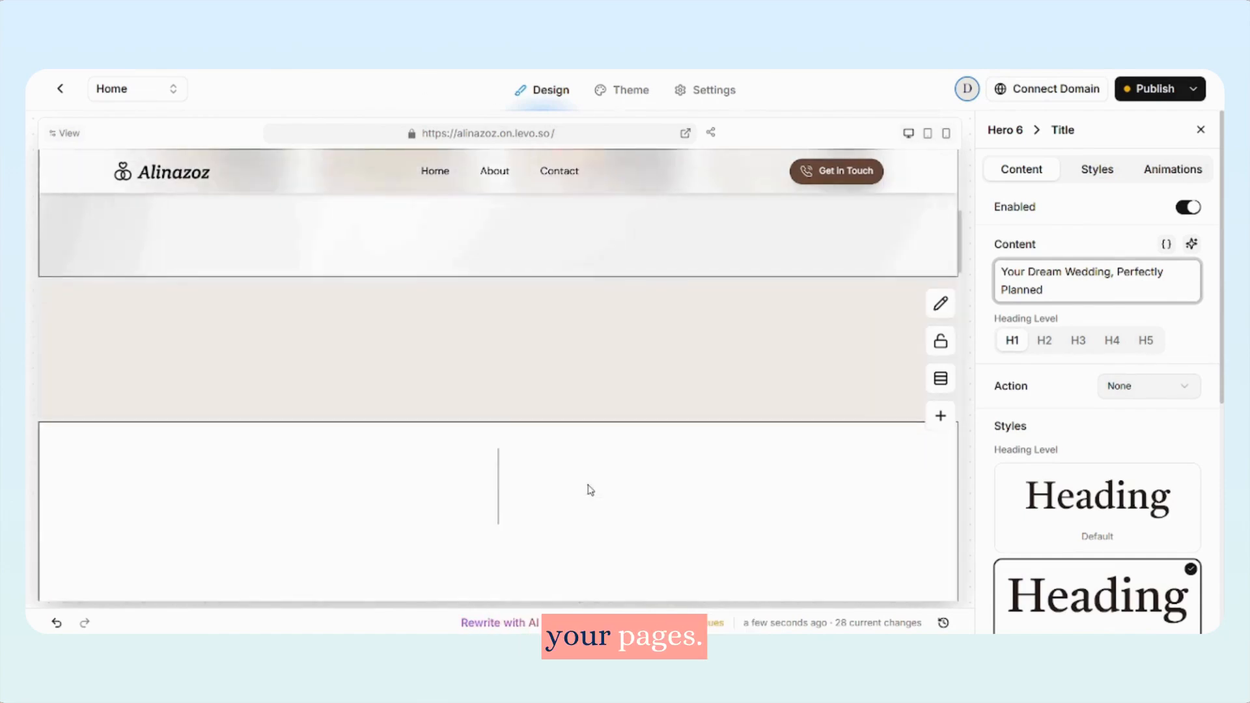
scroll(592, 488, down, 5)
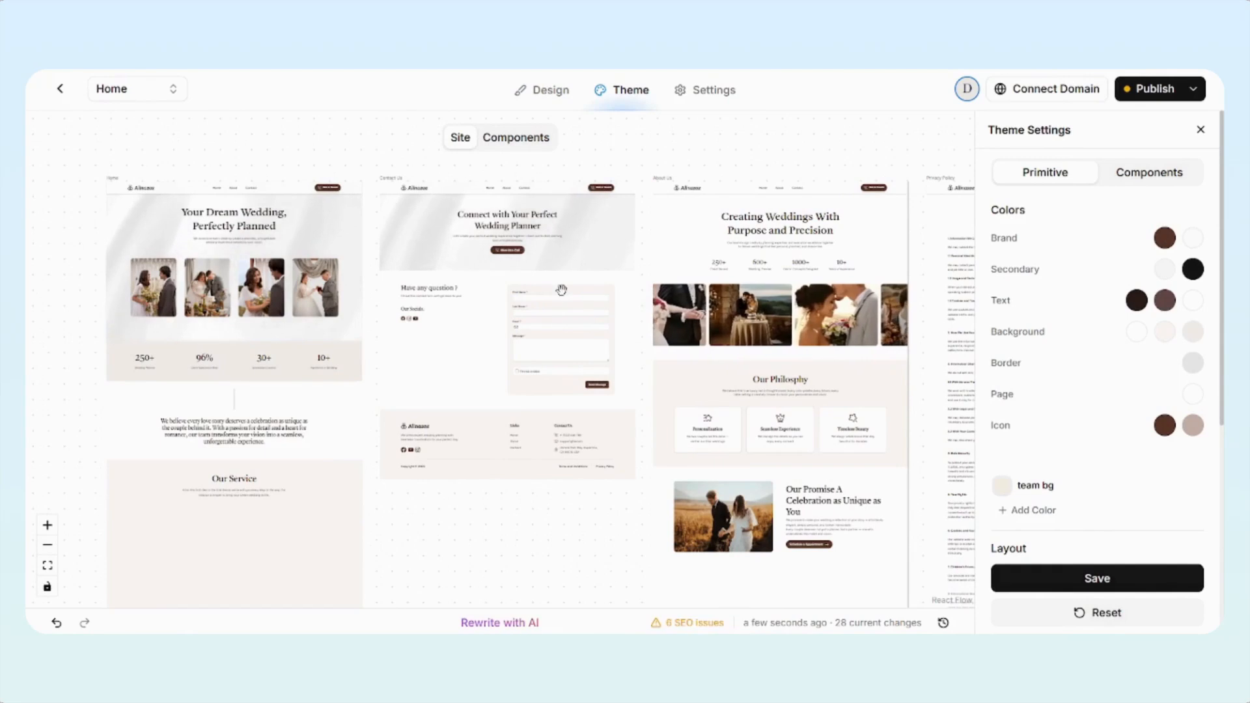
Step: Examine the site theme's layout, font and effect settings and its component styles for headings and buttons
scroll(1125, 360, down, 5)
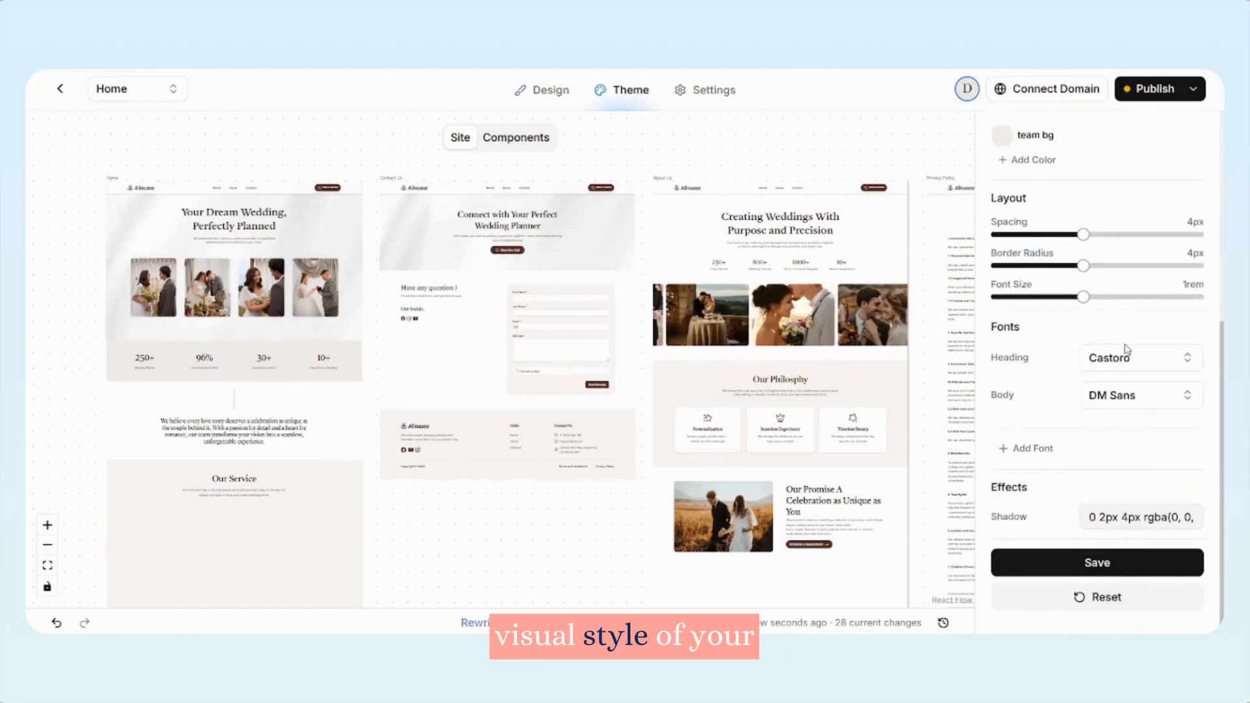
click(528, 143)
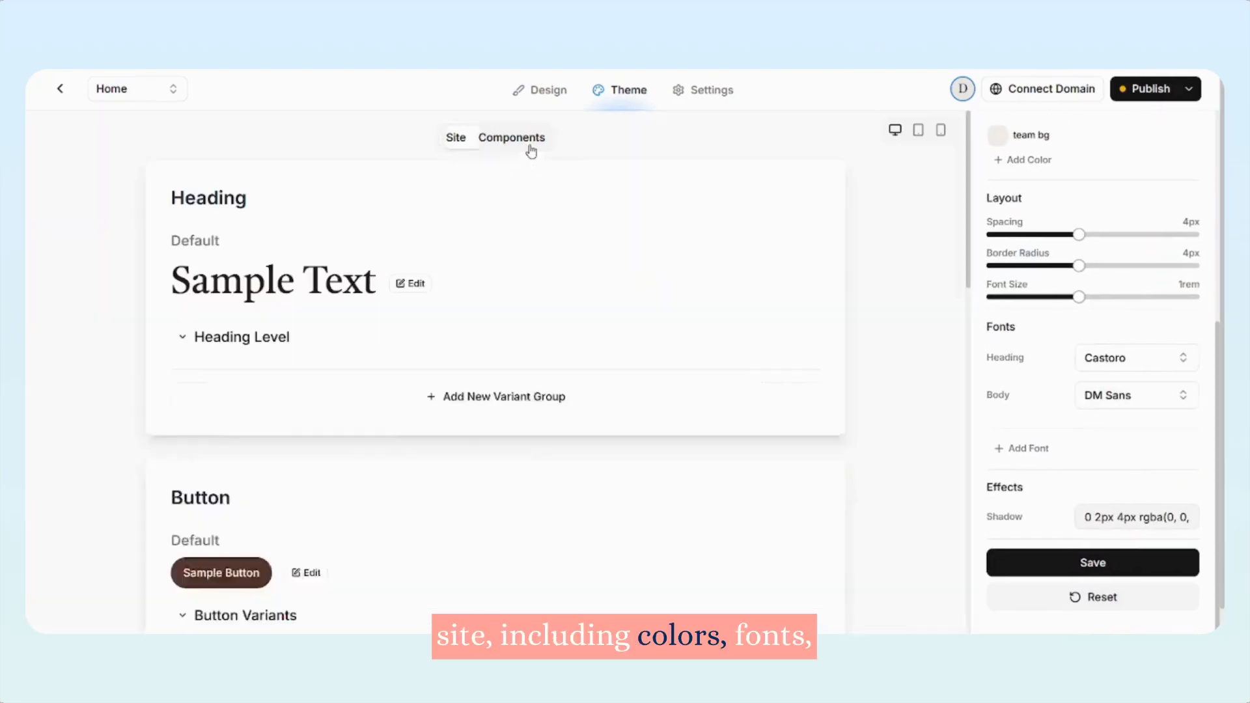
scroll(526, 323, down, 6)
scroll(527, 323, down, 4)
scroll(526, 324, up, 10)
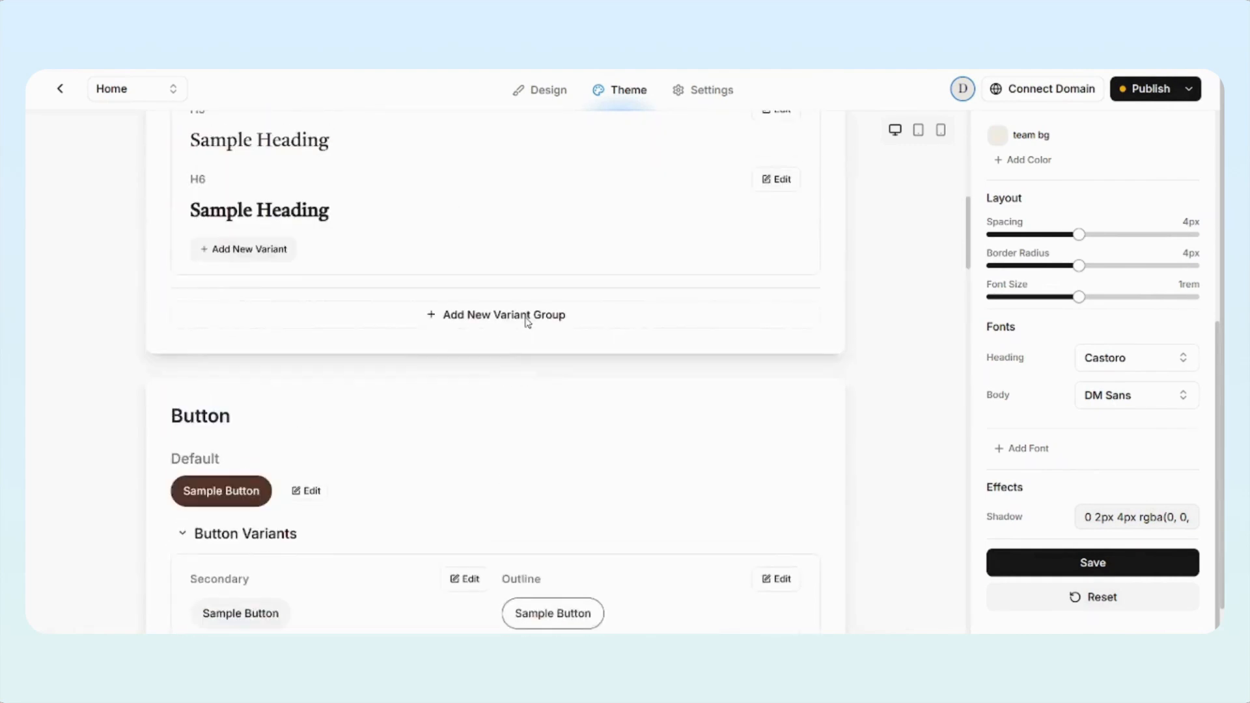
click(464, 137)
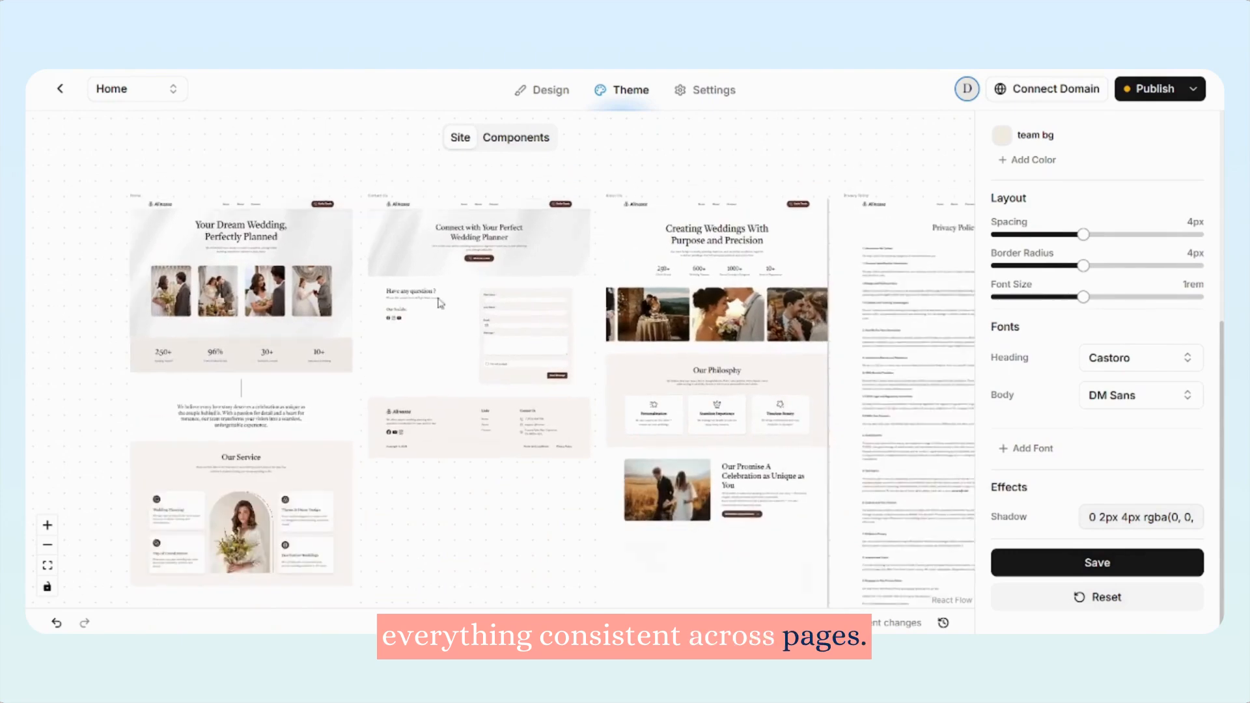
Step: Review the Home page's meta title, description and keywords in the page-level settings
click(695, 90)
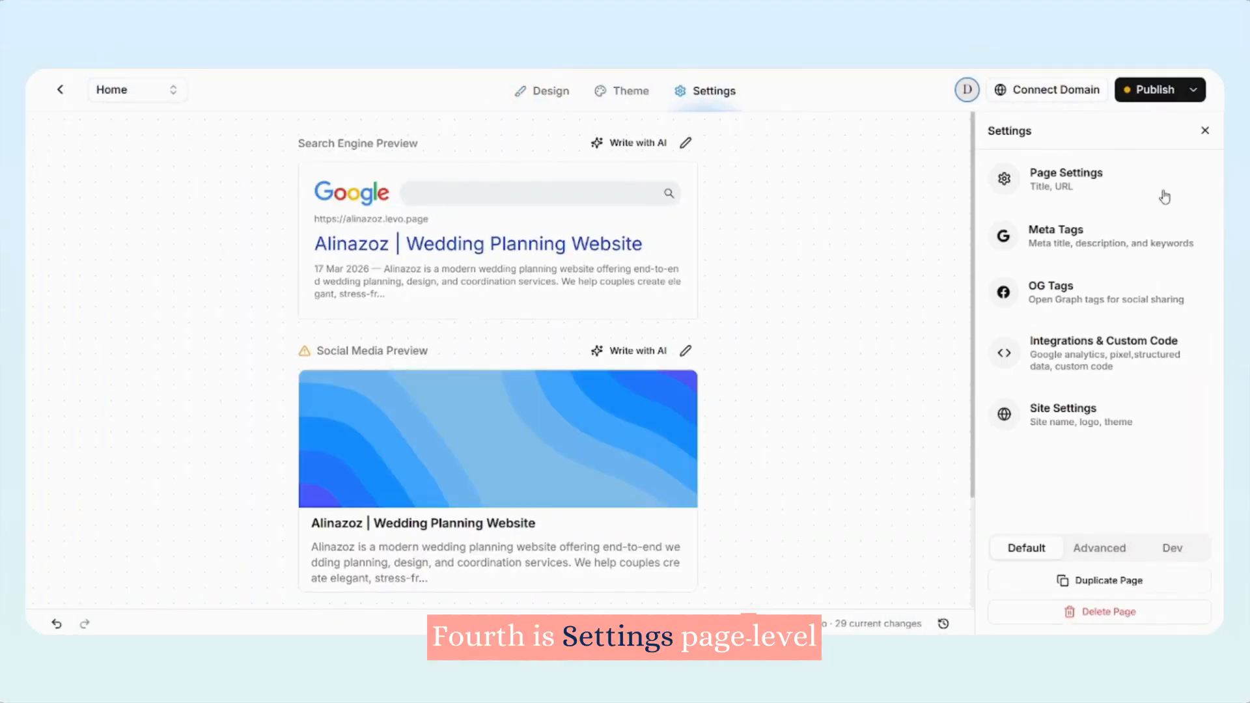
click(1077, 235)
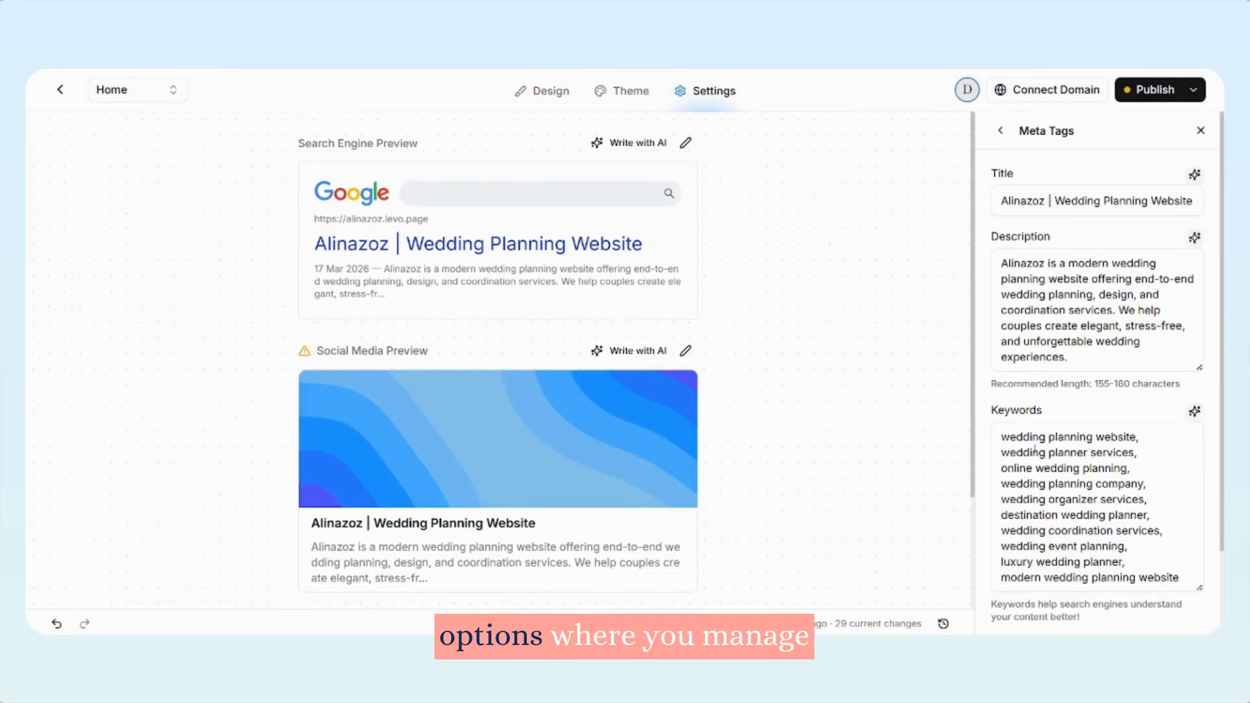
click(1001, 130)
Step: Review the general, contact and social details in the site settings
click(1096, 427)
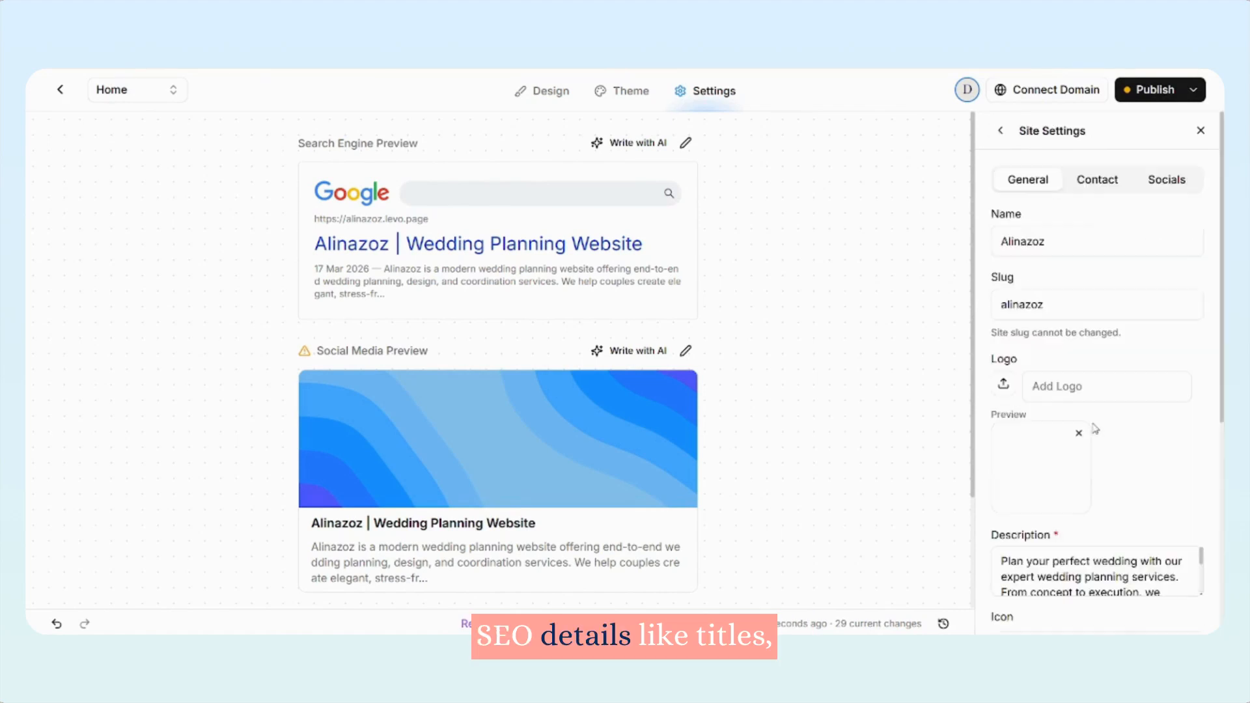
scroll(1088, 413, down, 5)
scroll(1085, 405, up, 6)
click(1097, 196)
scroll(1101, 472, down, 3)
scroll(1101, 472, up, 3)
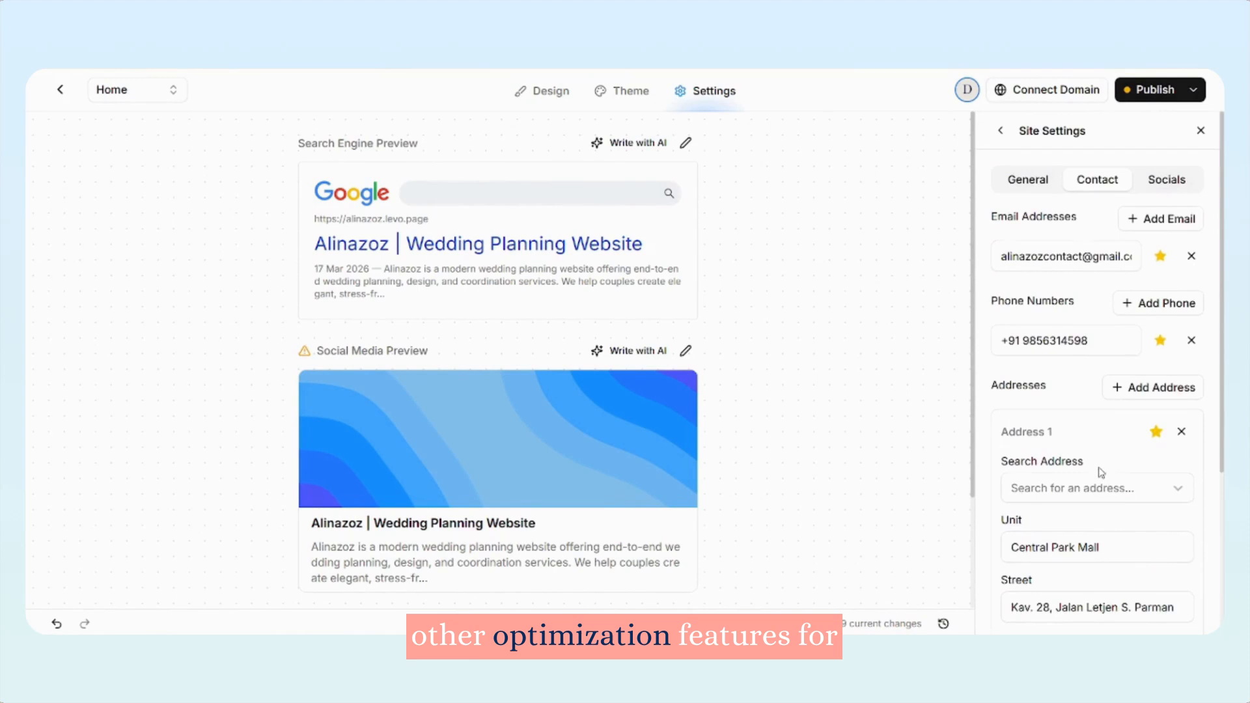
click(1177, 184)
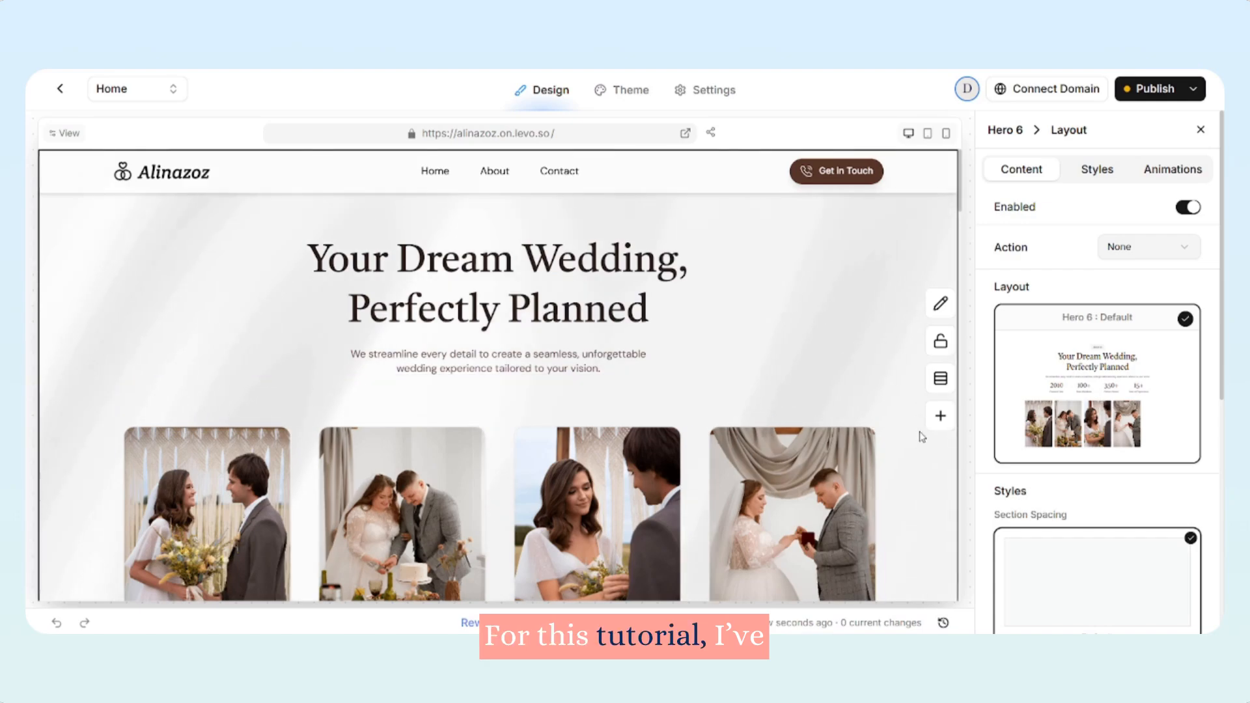
Step: Look through the Home page design from the hero section down to the team section
scroll(922, 436, down, 10)
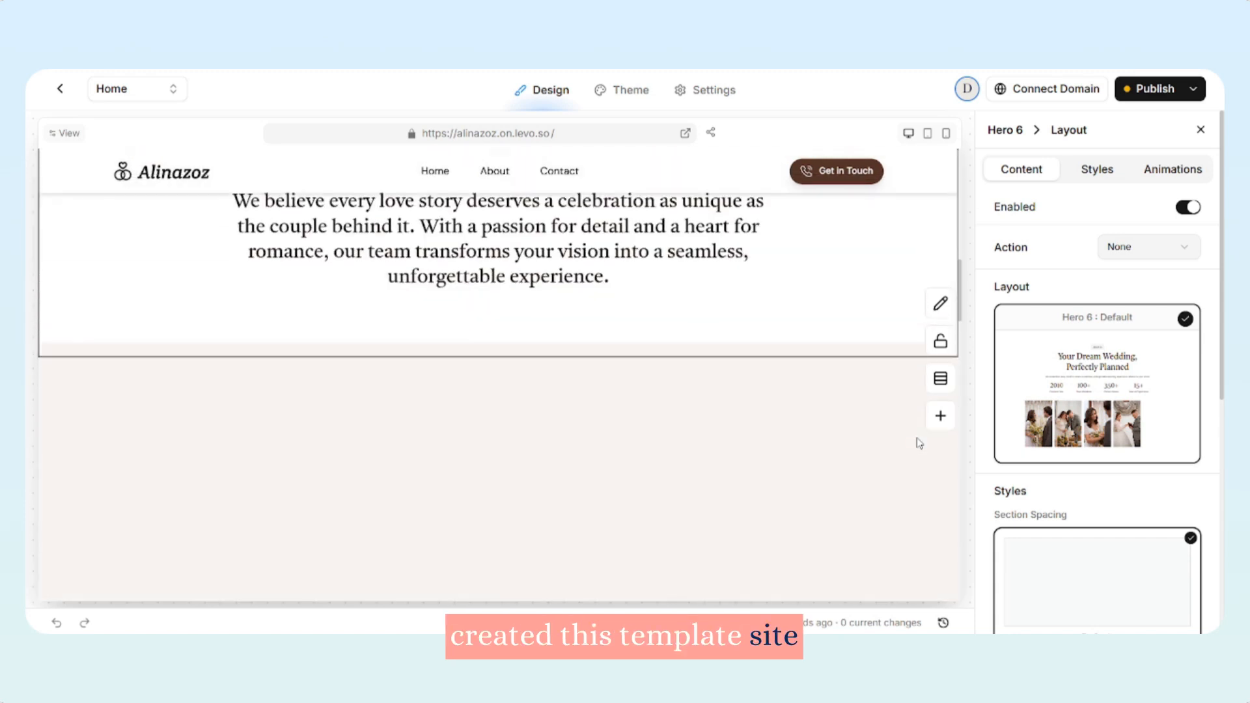
scroll(918, 442, down, 8)
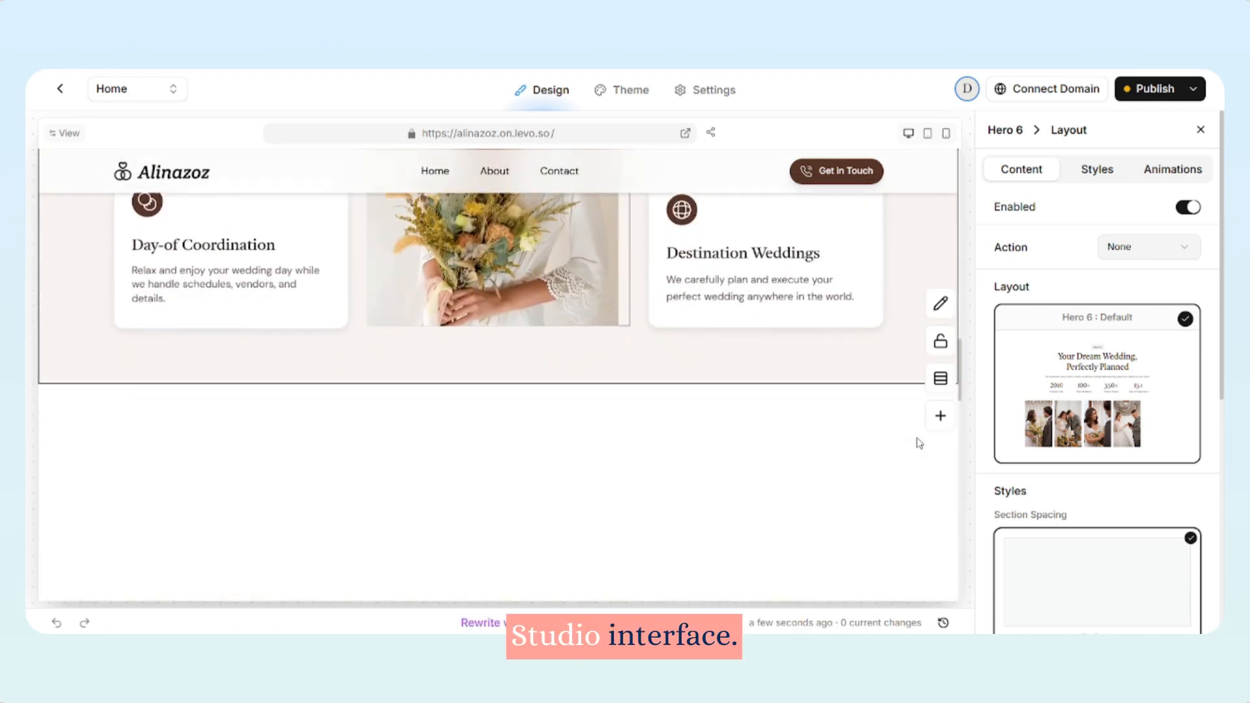
scroll(918, 443, down, 10)
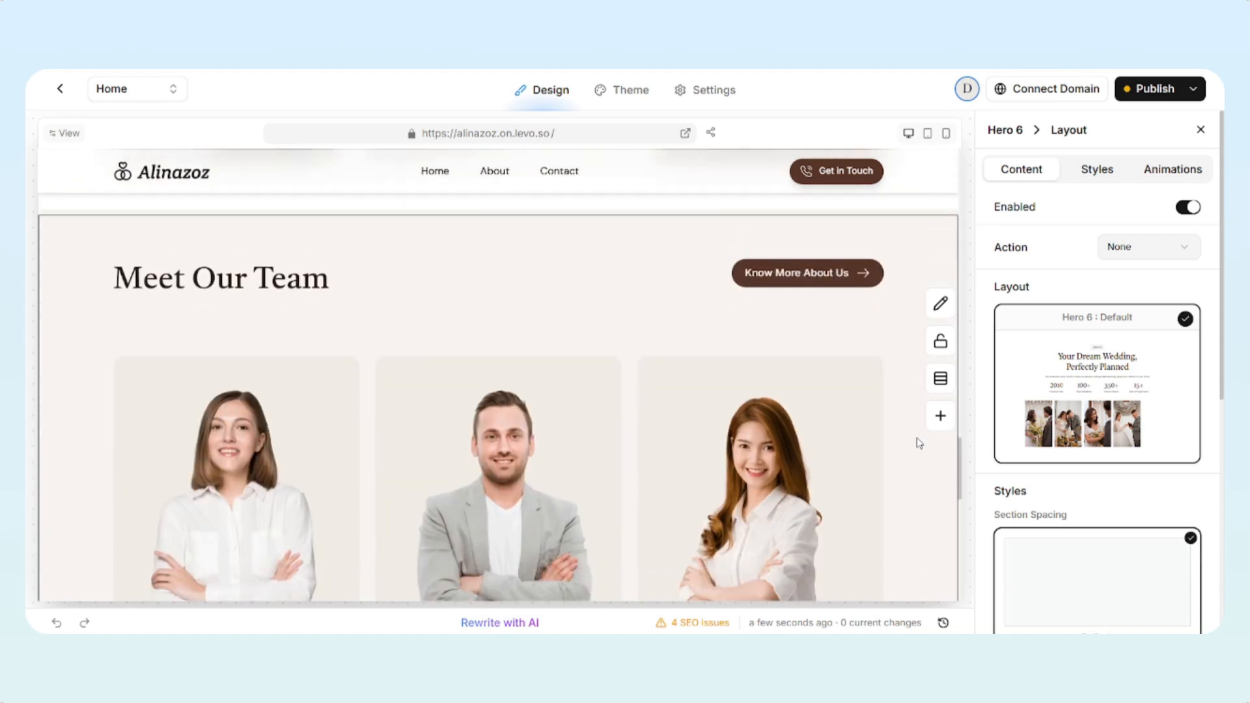
scroll(919, 442, down, 2)
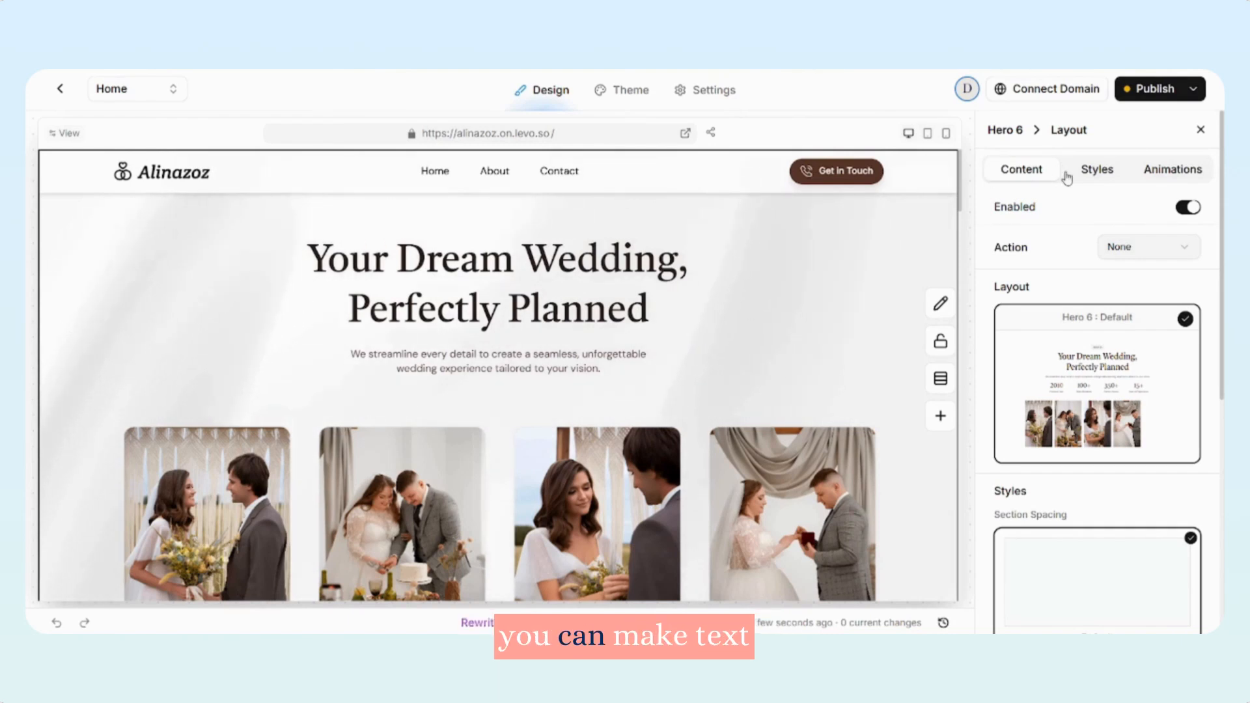
Step: Examine the hero title's content options and heading level styles
click(891, 303)
scroll(1025, 324, down, 5)
scroll(1027, 325, up, 3)
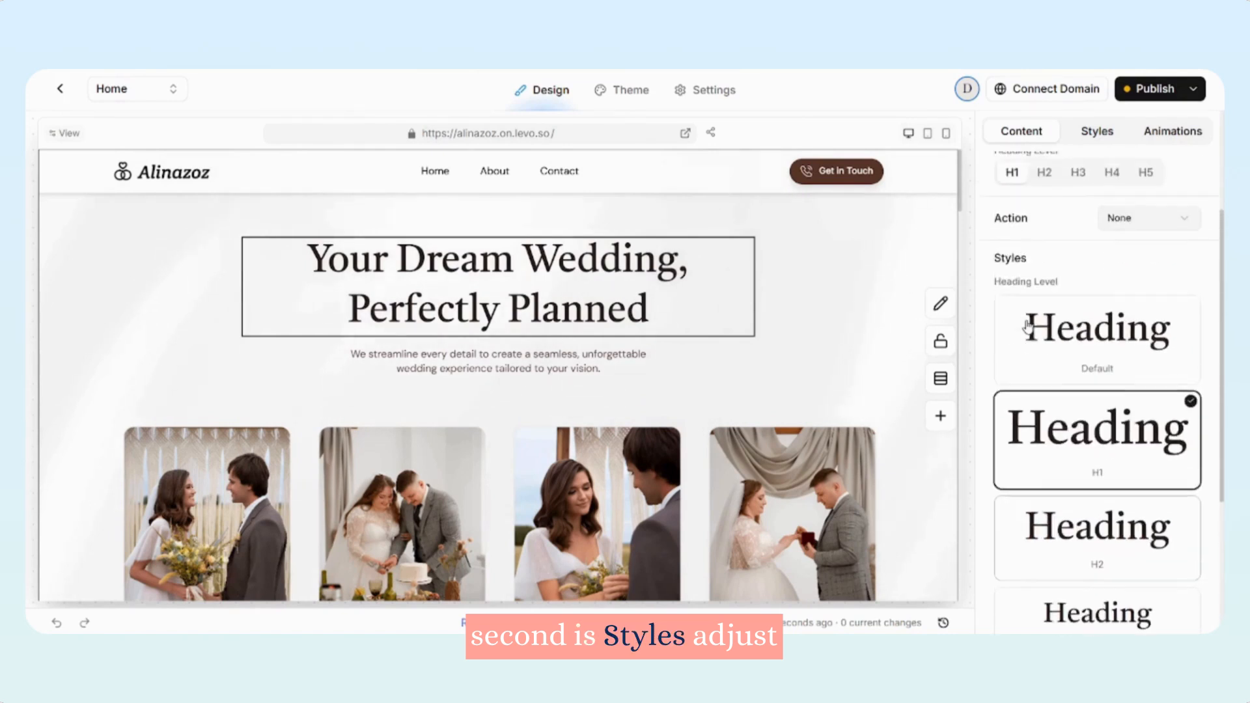
Step: Examine the hero container's layout, size, effects, font, spacing and background styles
key(Escape)
click(1094, 155)
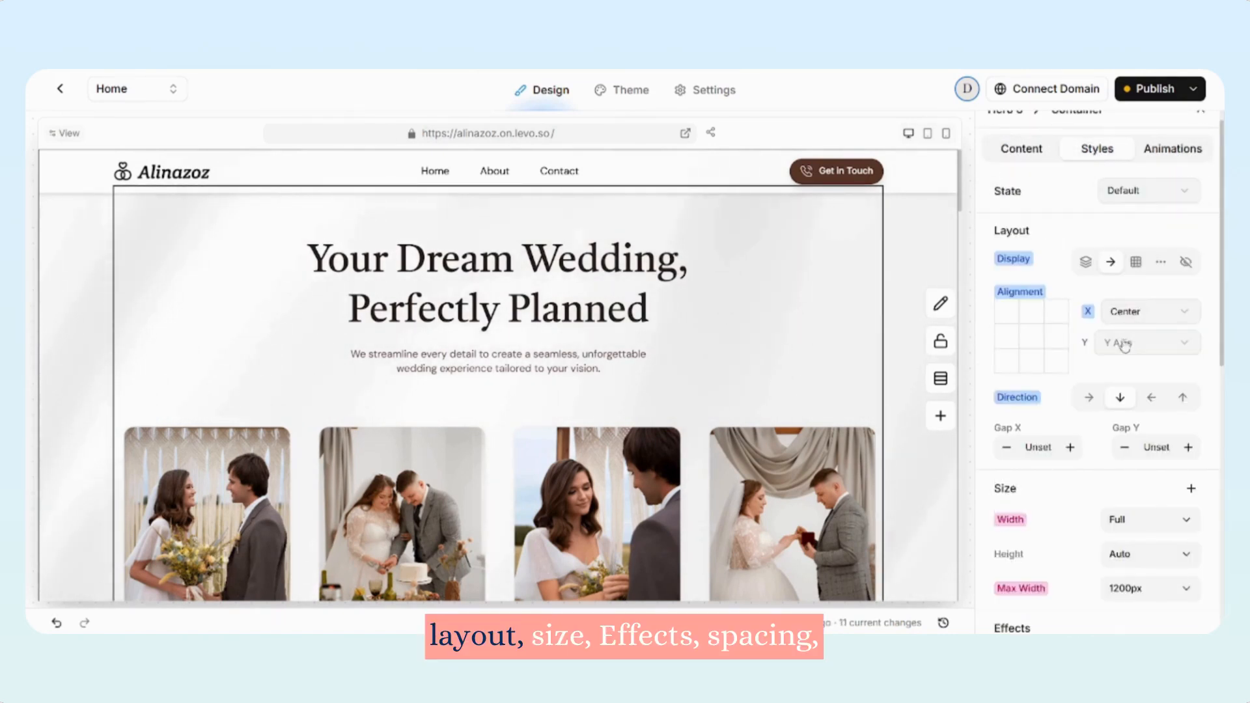
scroll(1081, 296, down, 3)
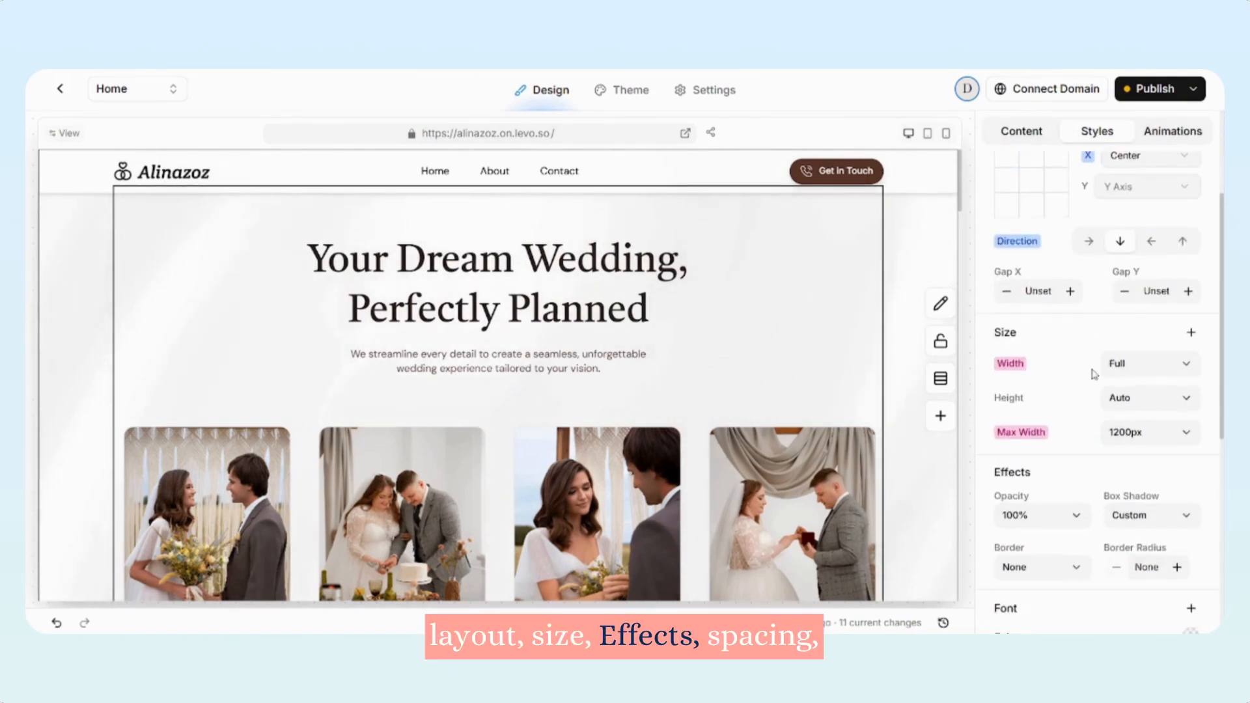
scroll(1081, 368, down, 3)
scroll(1068, 363, down, 4)
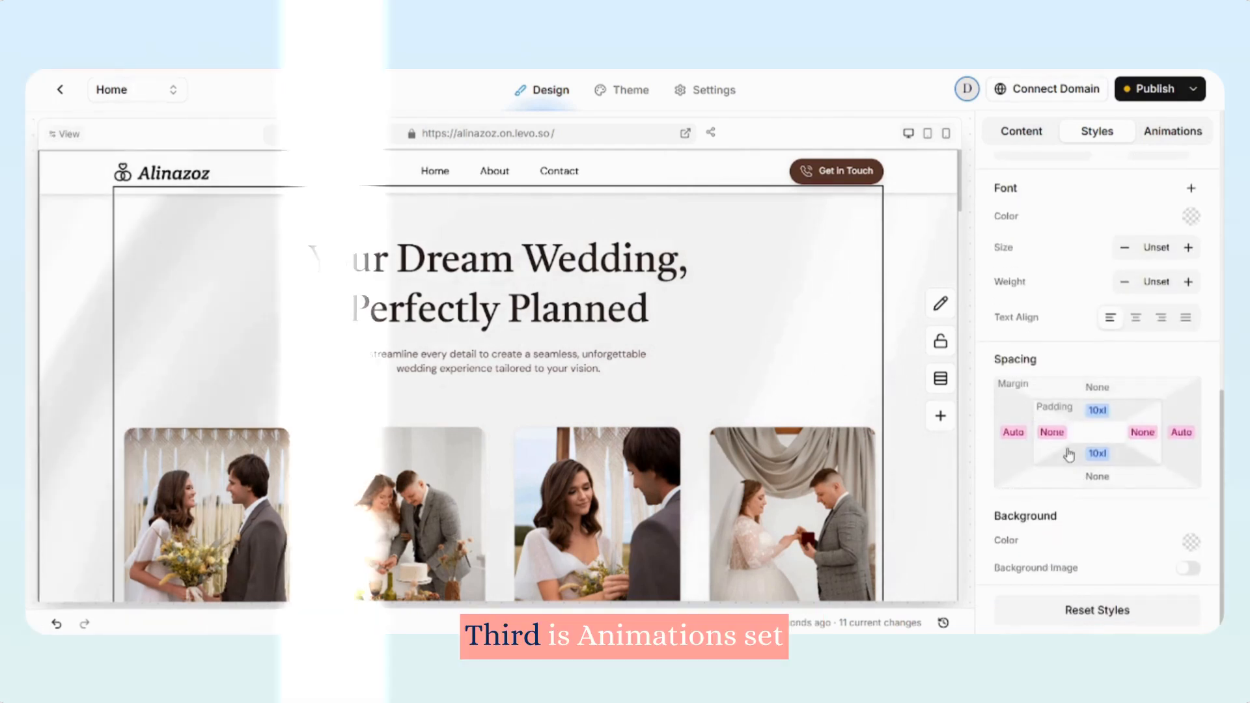
Step: Examine the entry and scroll animation options of the hero container
click(1177, 169)
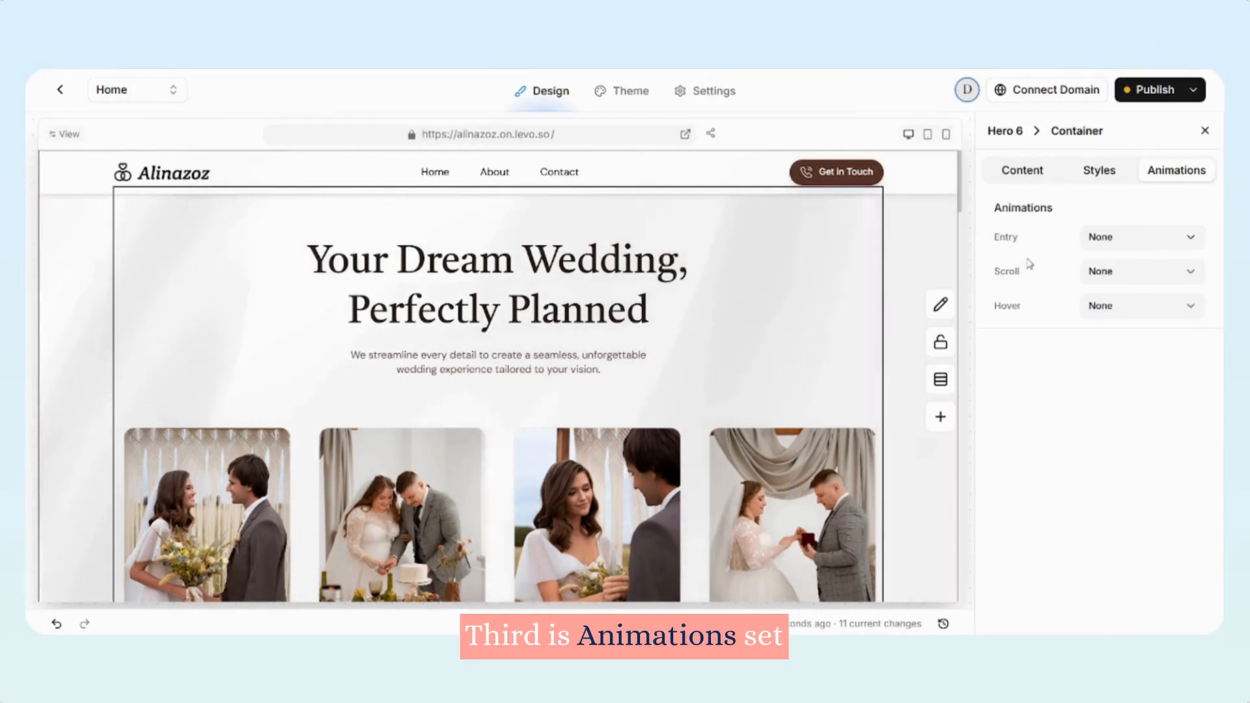
click(1100, 239)
click(1105, 223)
click(1111, 271)
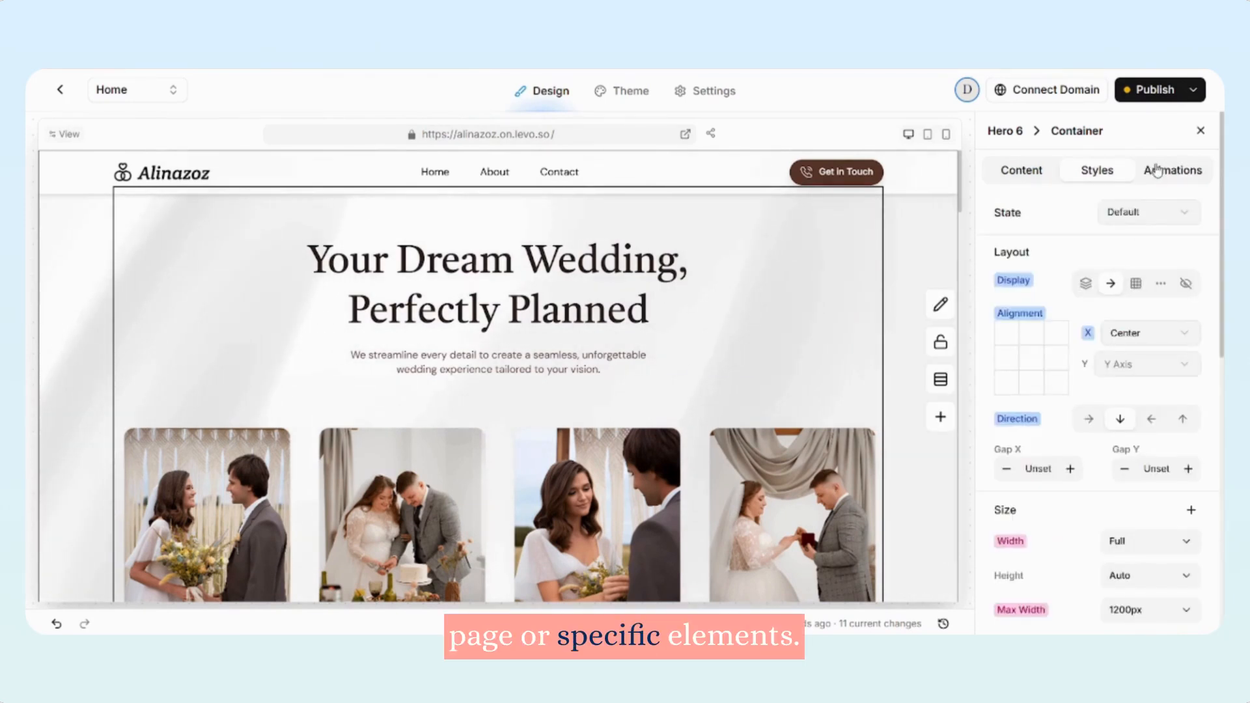
click(1156, 170)
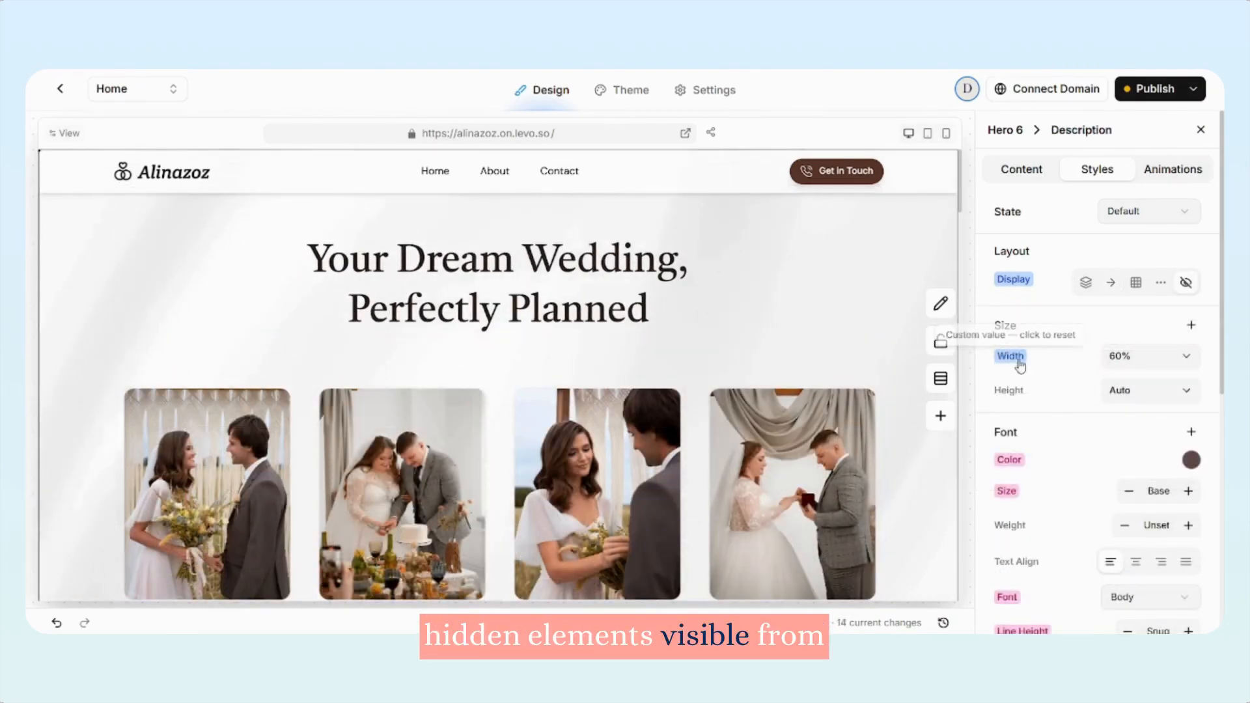
Step: Make the hidden description in the hero section visible again
click(1086, 284)
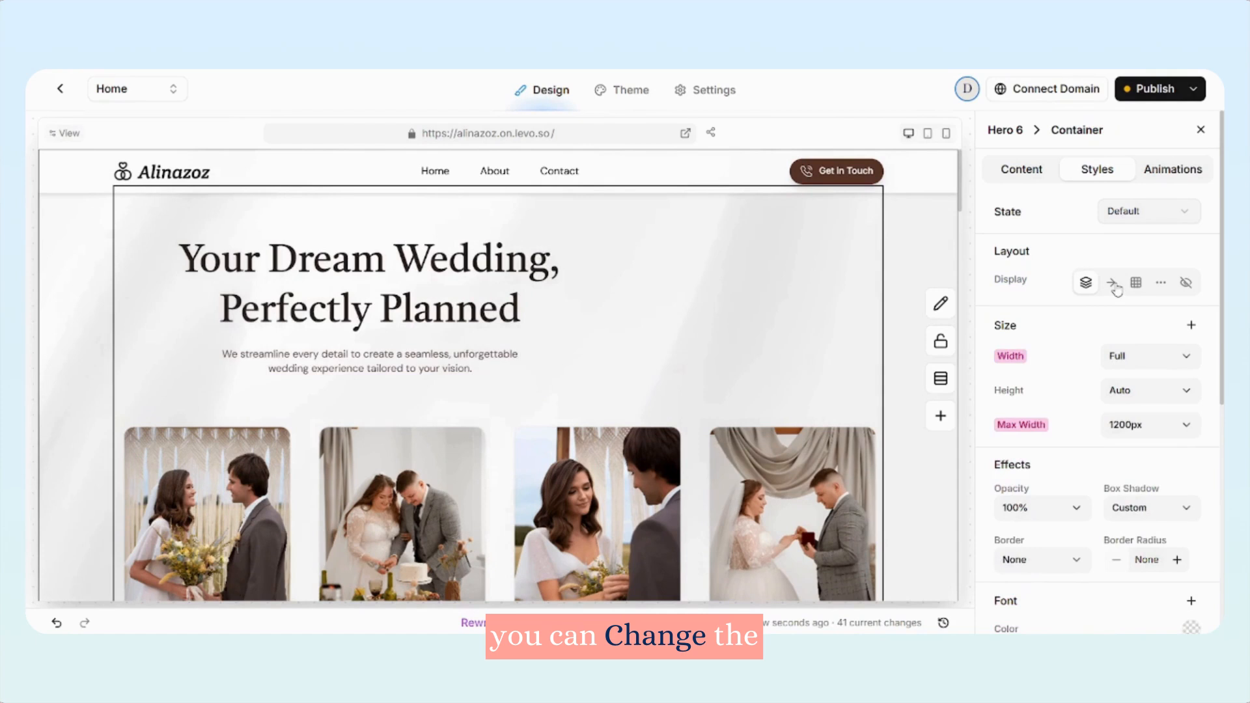
Step: Lay out the hero container's elements in a downward direction with X alignment set to Center
click(1112, 283)
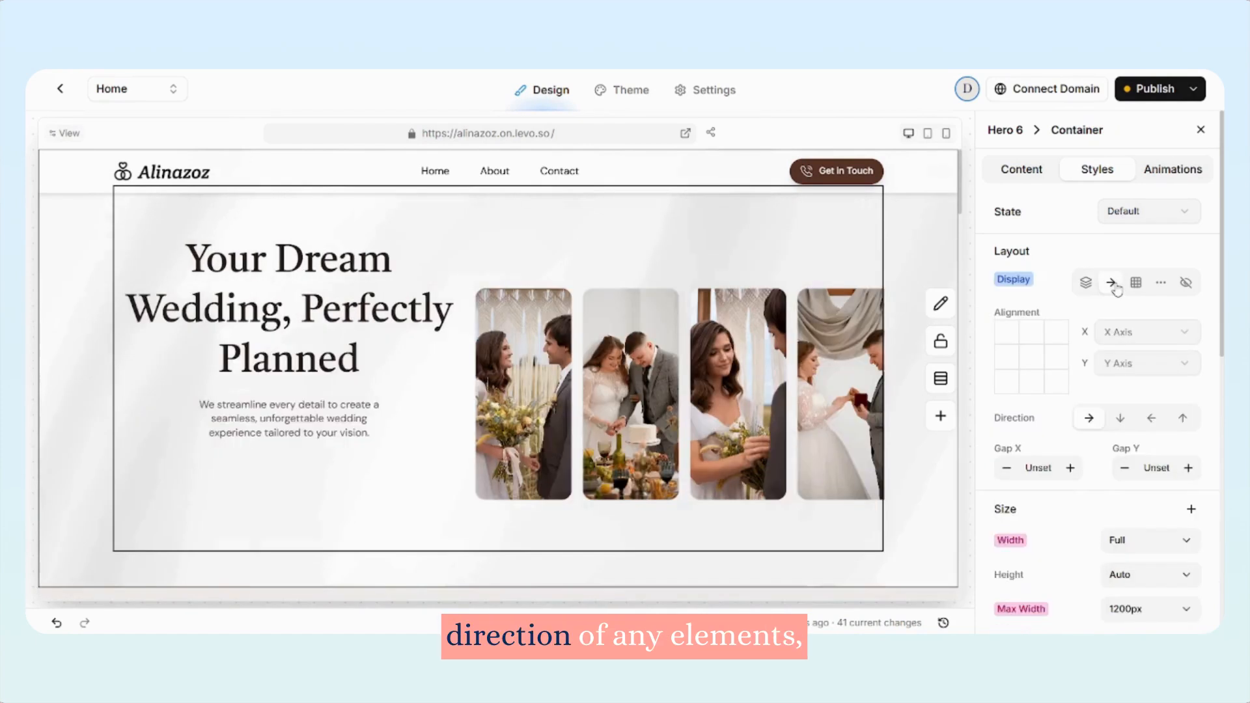
click(1119, 420)
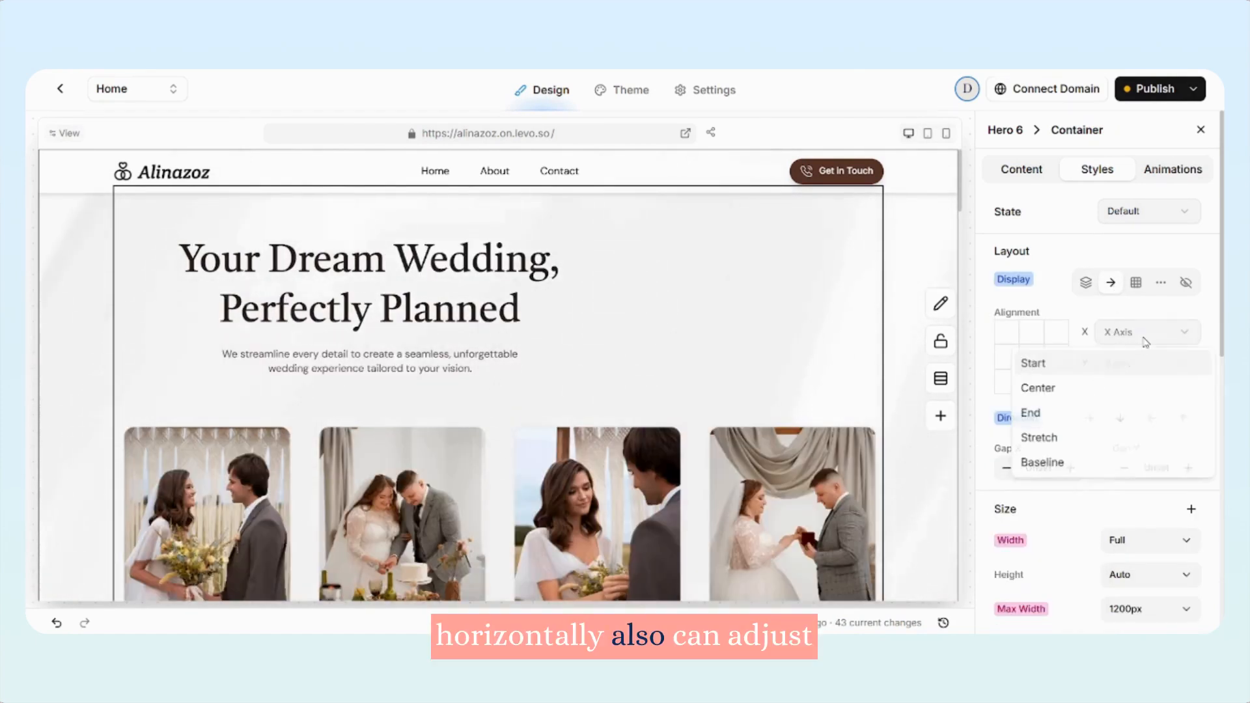
click(1127, 389)
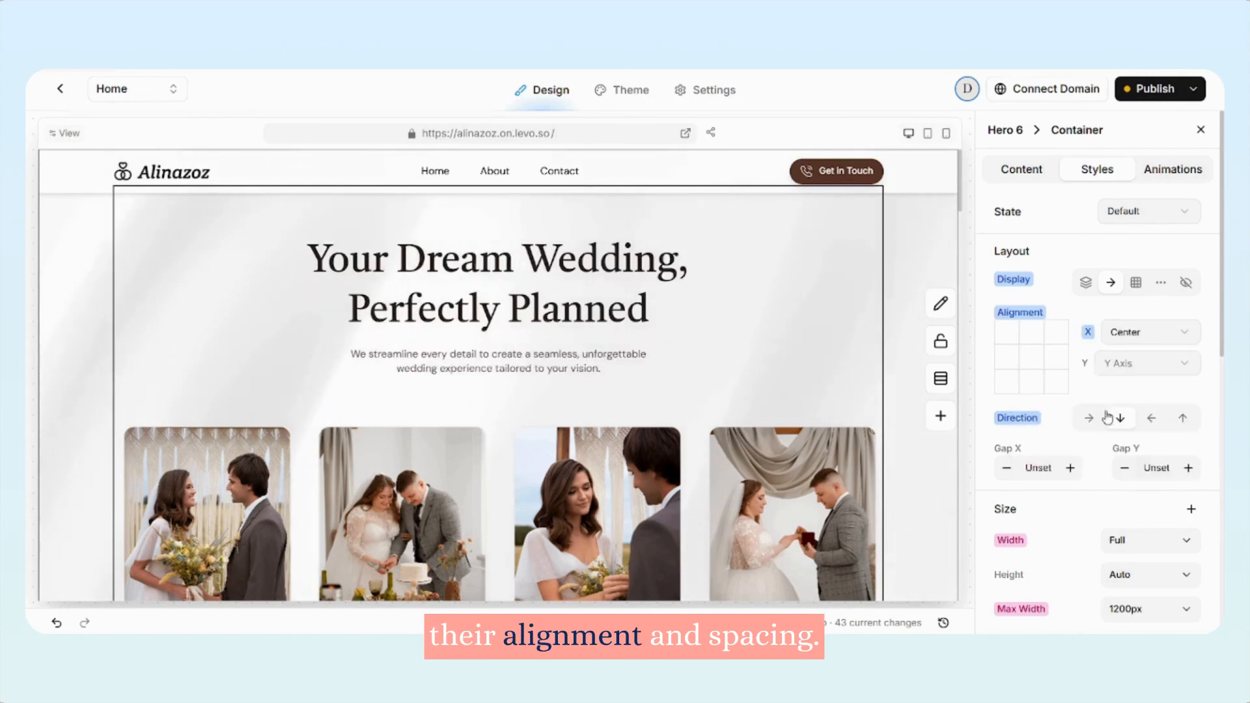
Step: Switch the display of the hero's image group to grid and hide the hero description
click(1154, 470)
scroll(1154, 417, down, 1)
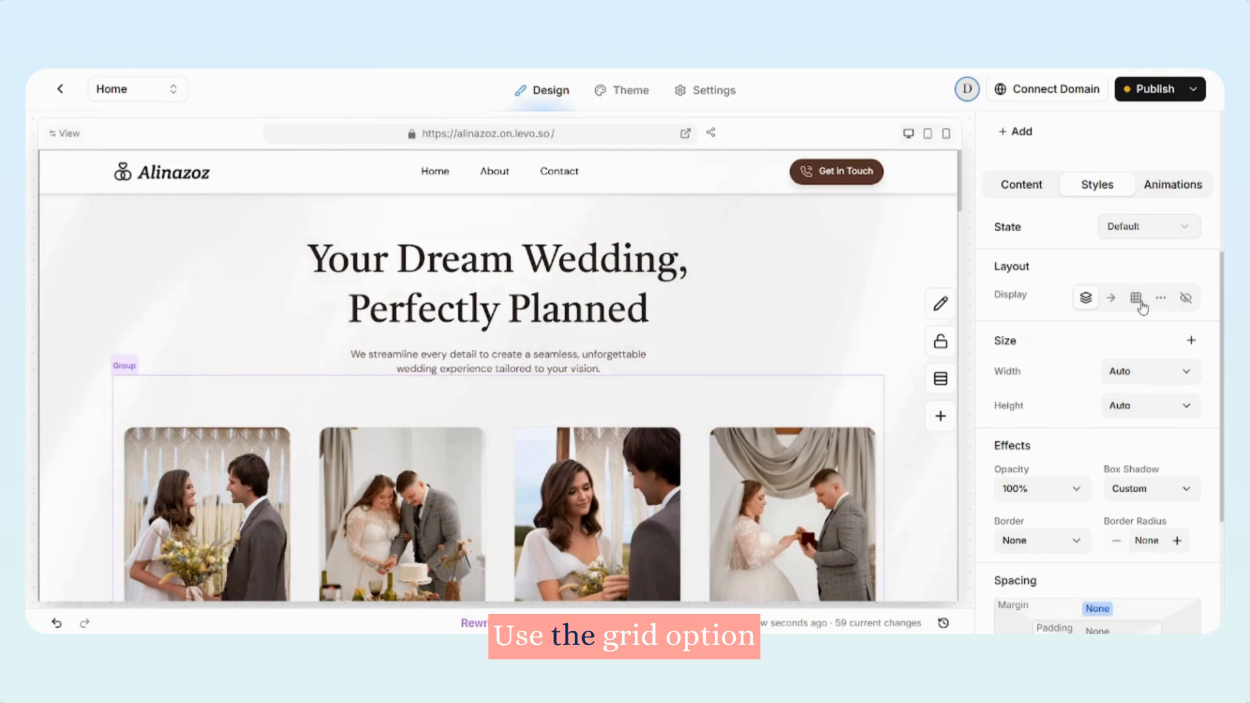
click(1136, 296)
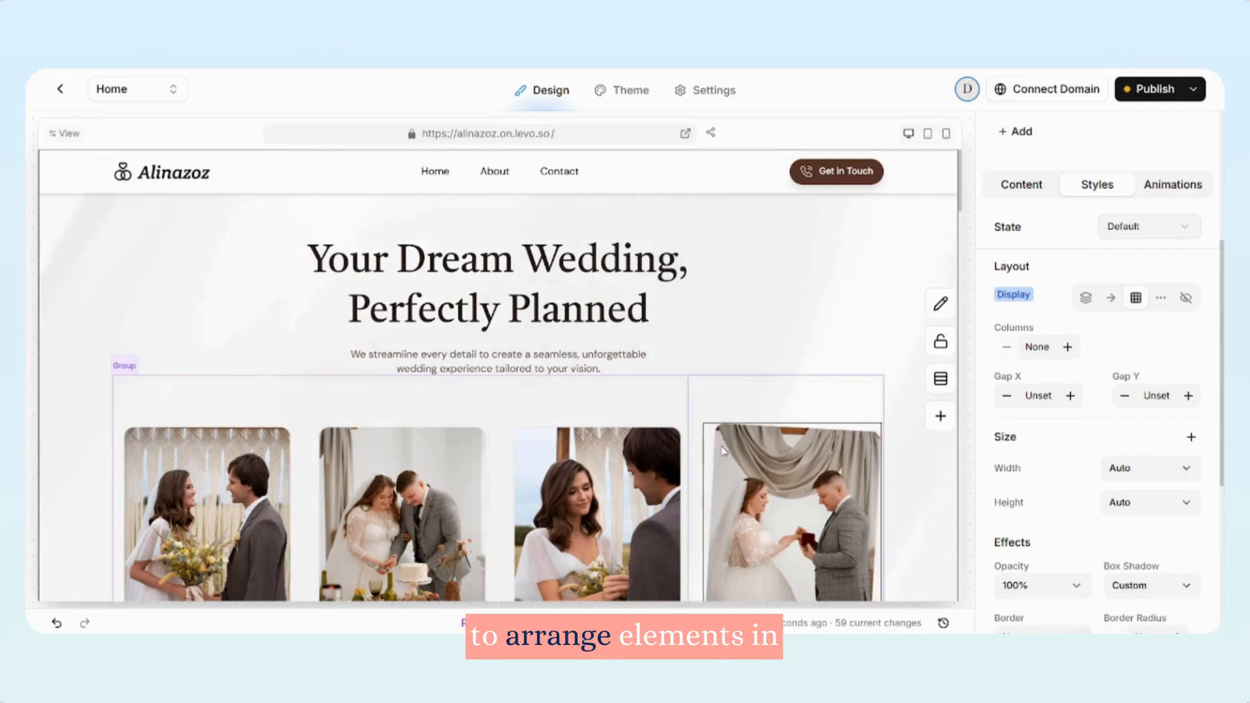
scroll(723, 451, down, 3)
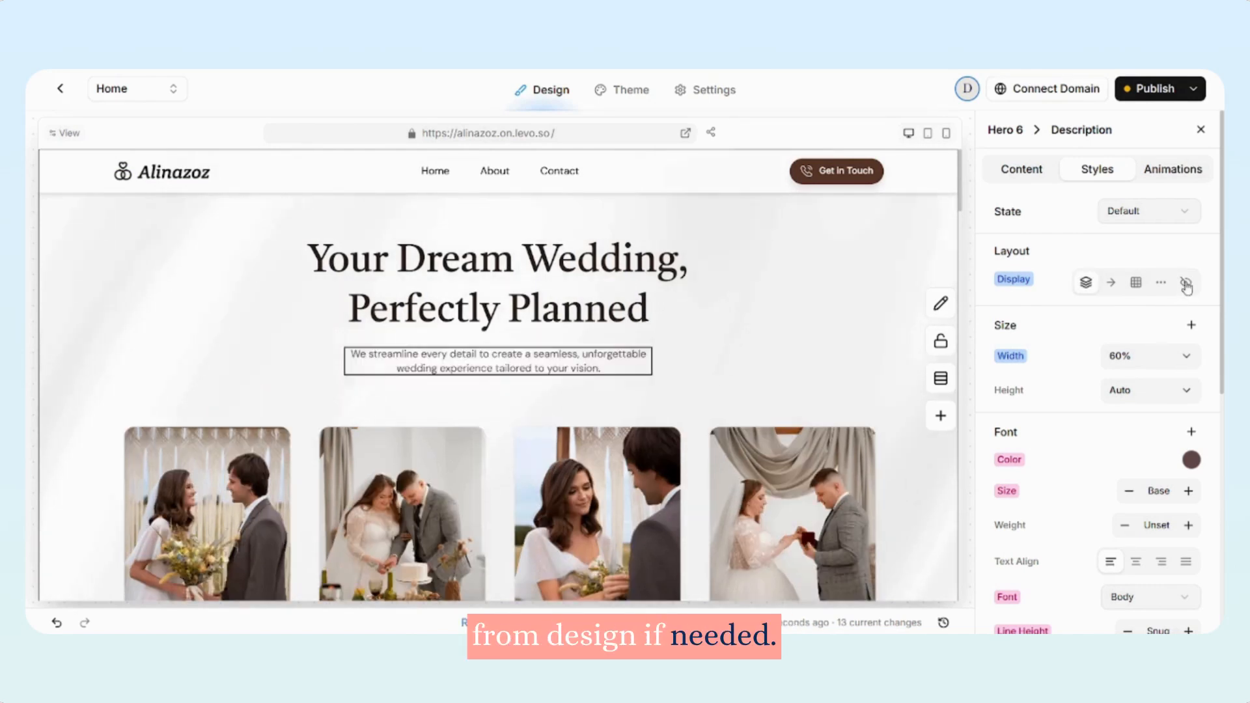
click(1186, 283)
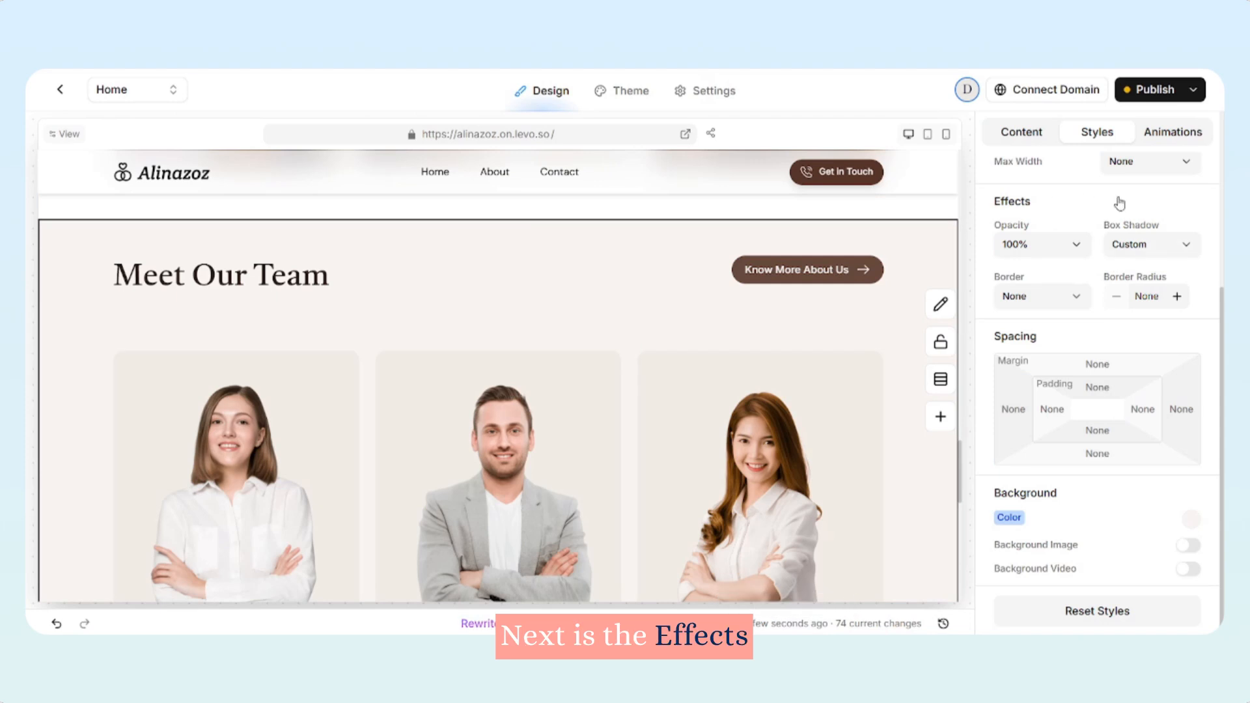
Step: Examine the opacity, box shadow, border and border radius options of the Meet Our Team section
click(1056, 251)
click(1123, 246)
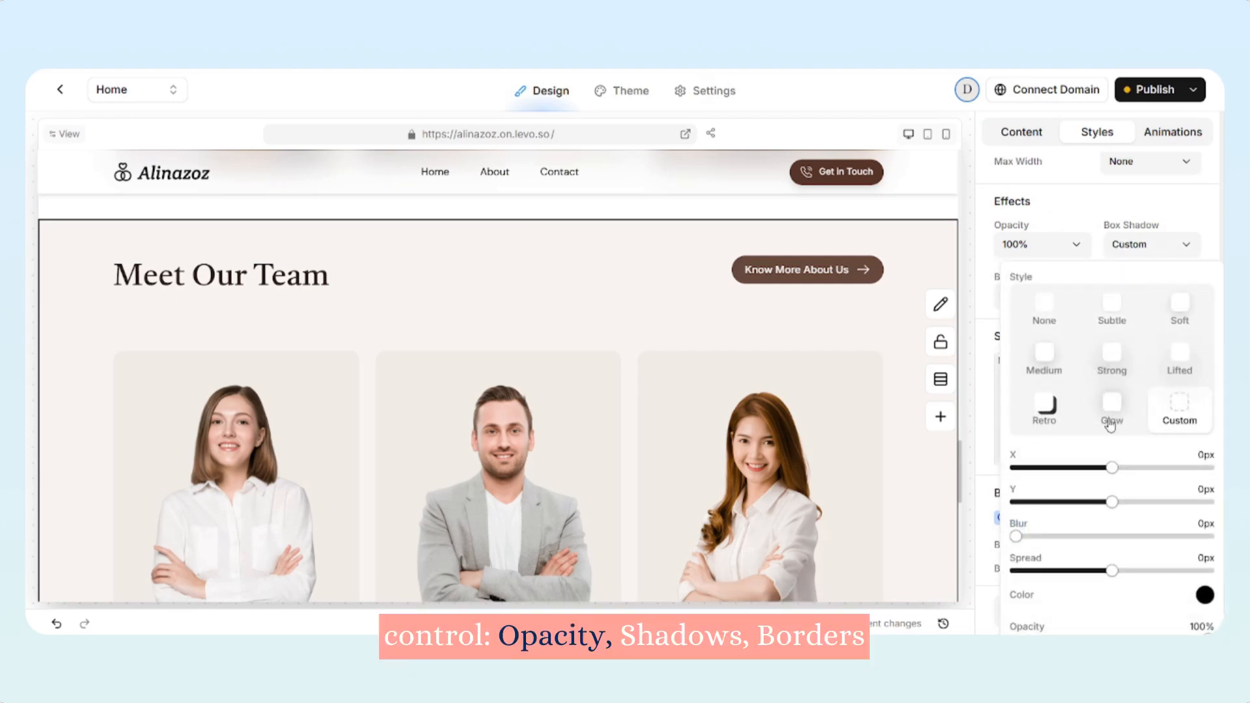
click(1104, 229)
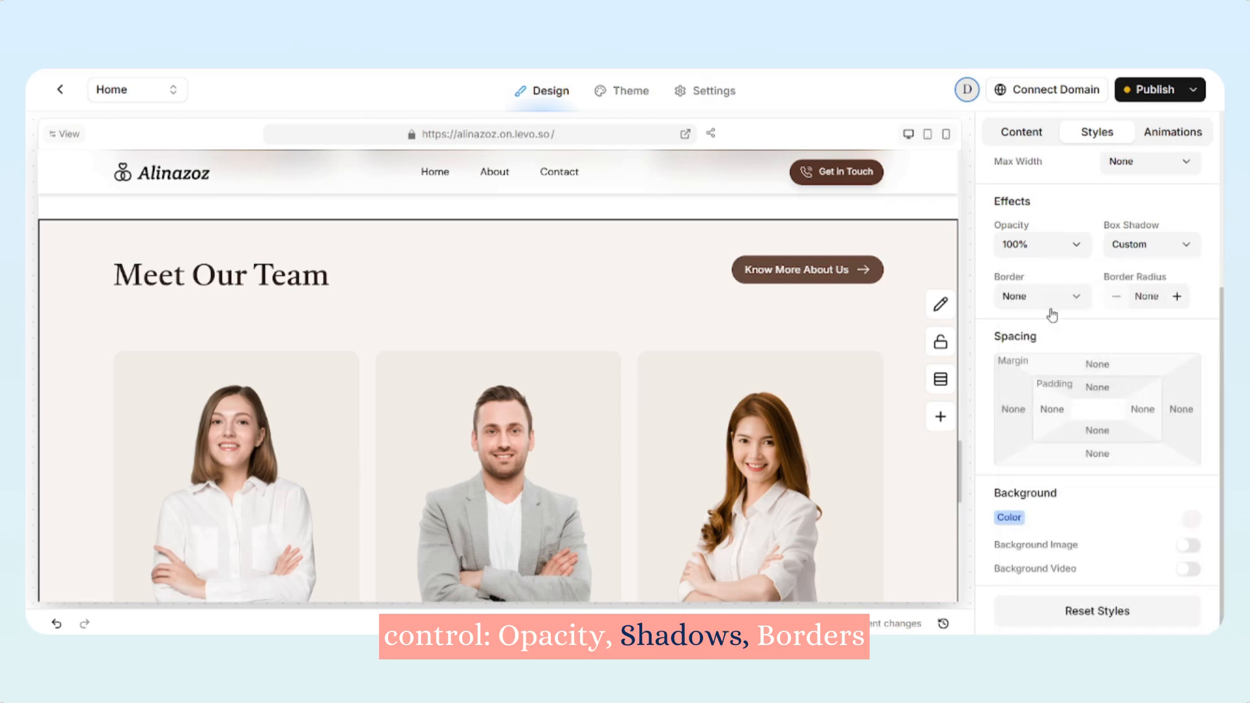
click(1049, 303)
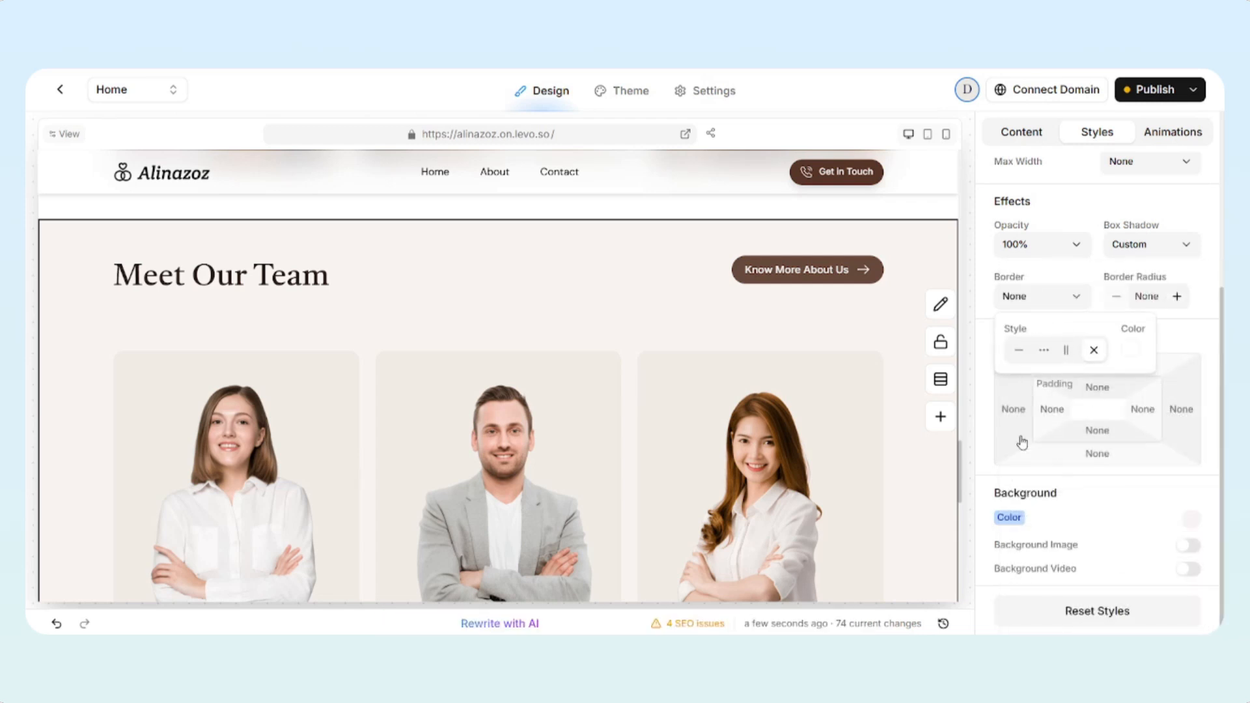
click(1156, 295)
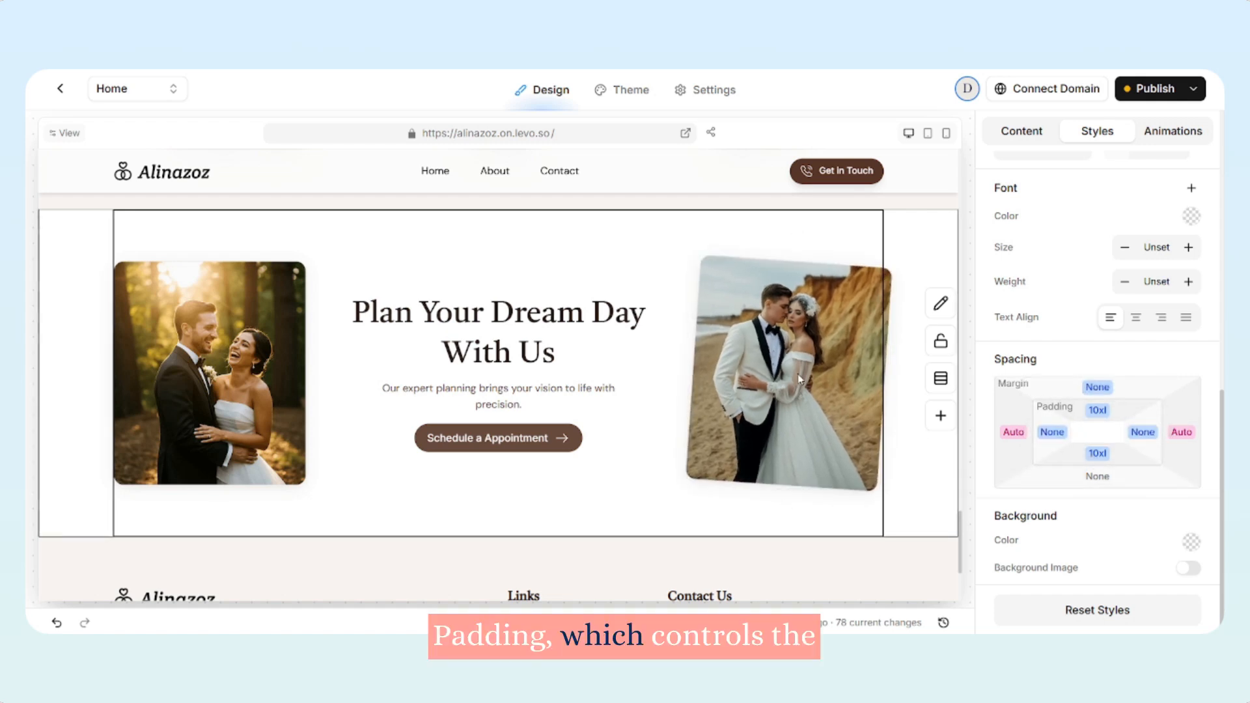
Step: Give the "Plan Your Dream Day With Us" container a top margin from the predefined values
click(1098, 388)
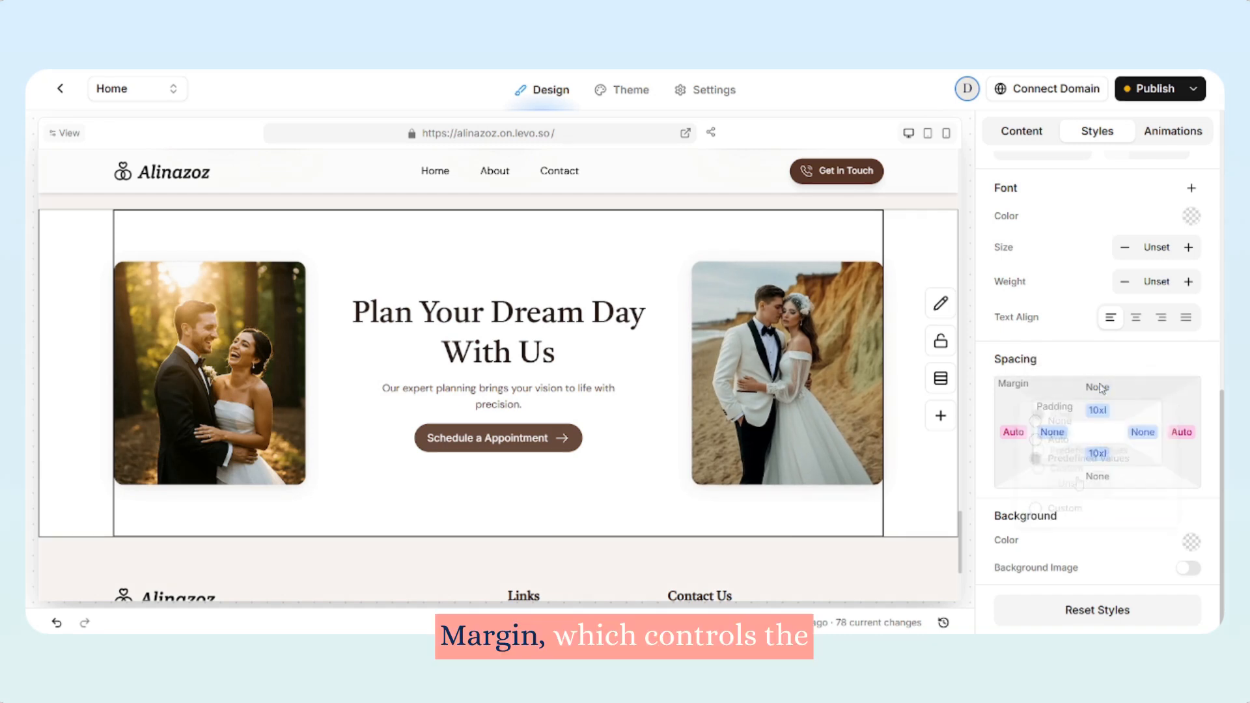
click(1098, 388)
click(1035, 458)
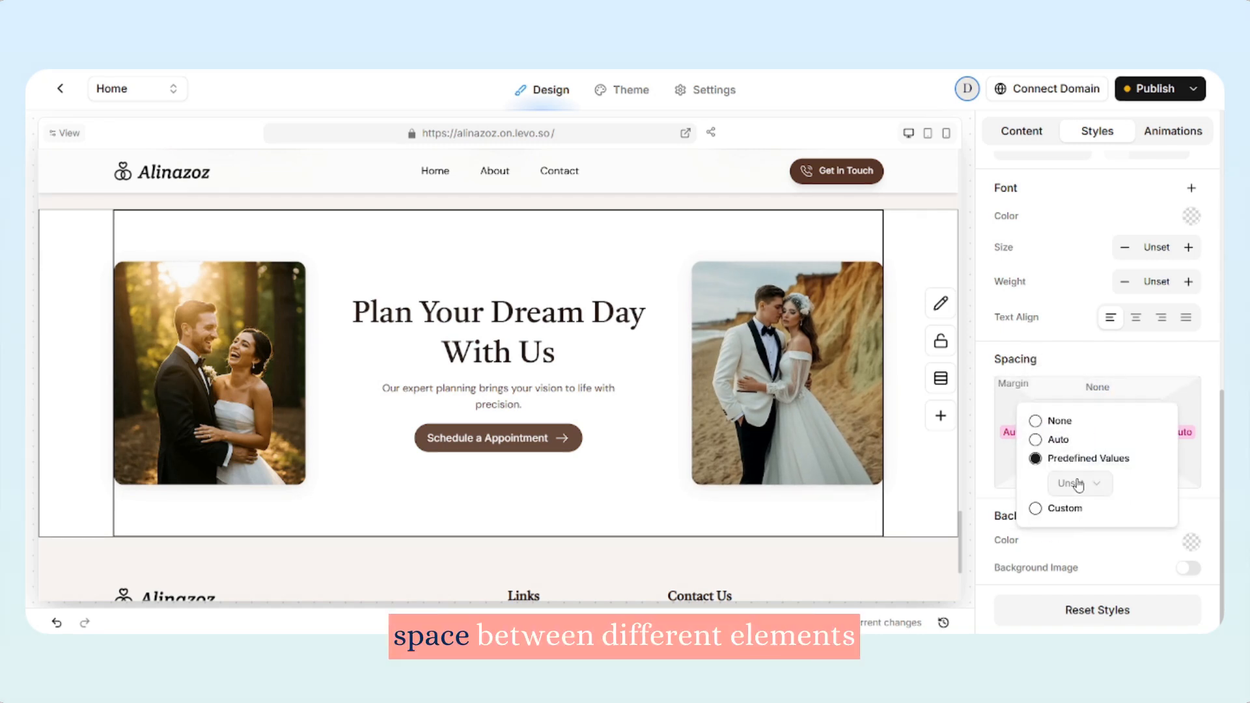
click(1080, 483)
scroll(1090, 437, down, 2)
click(1091, 433)
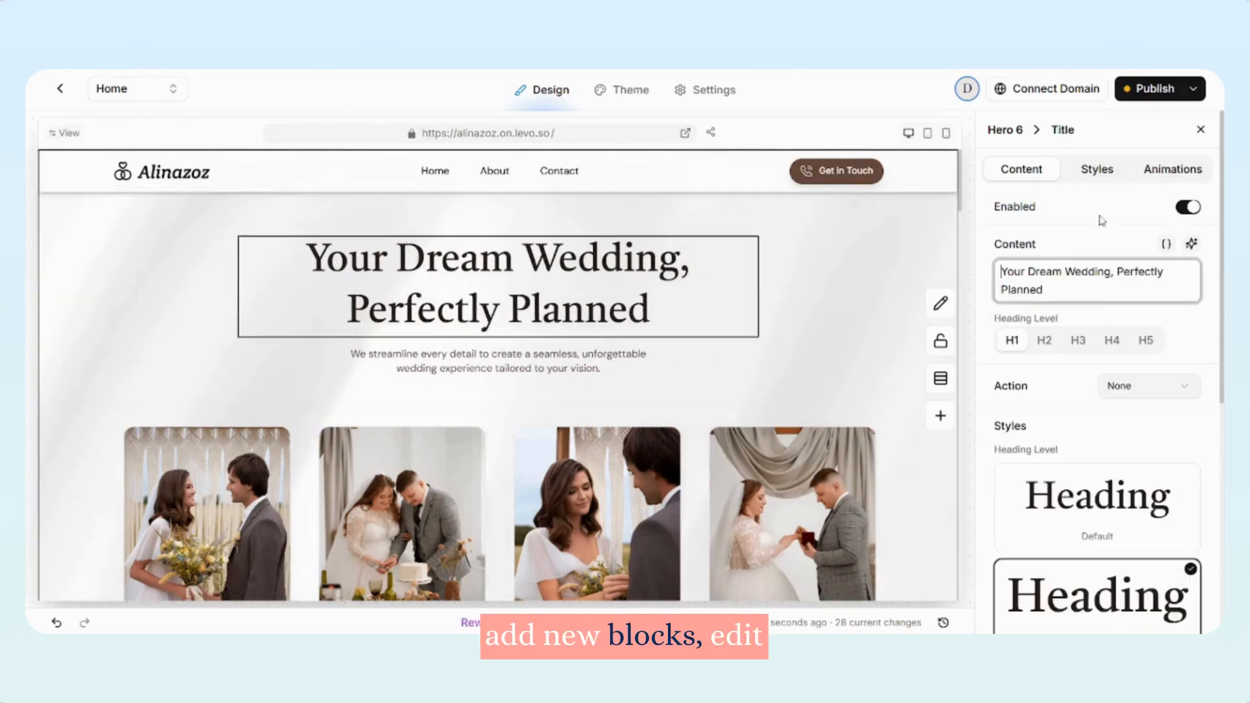
scroll(716, 468, down, 2)
scroll(715, 504, down, 1)
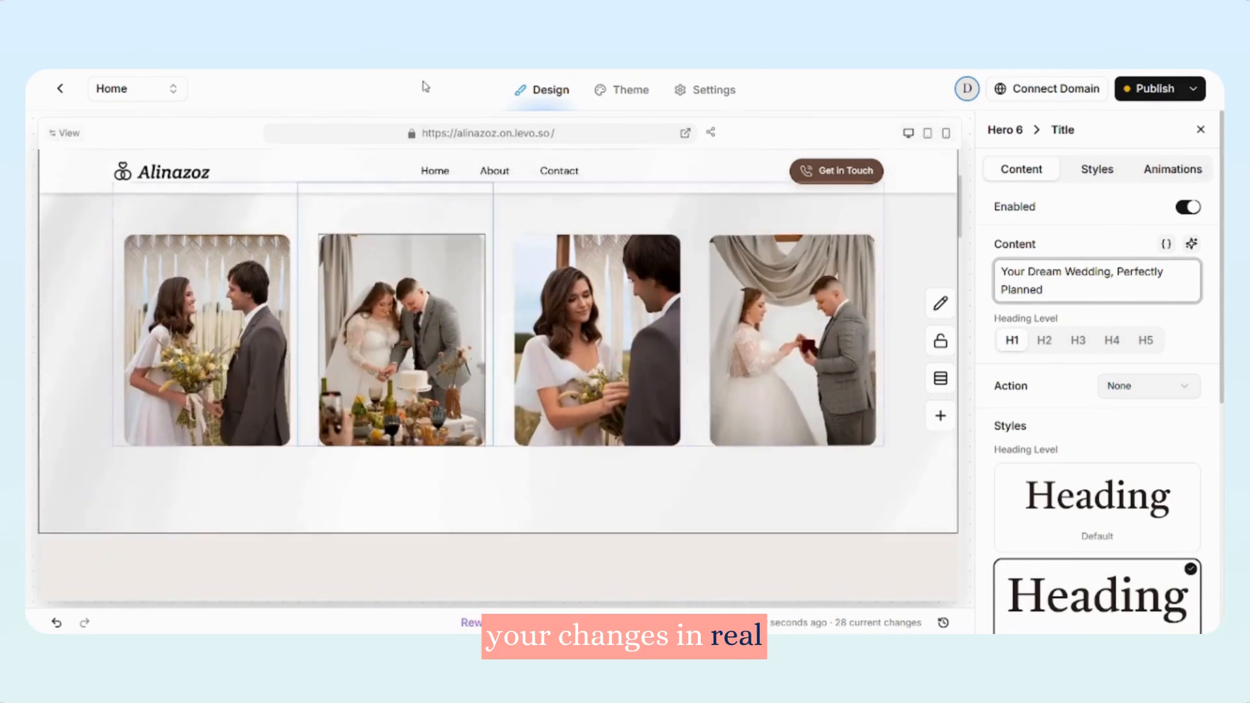
scroll(588, 485, down, 4)
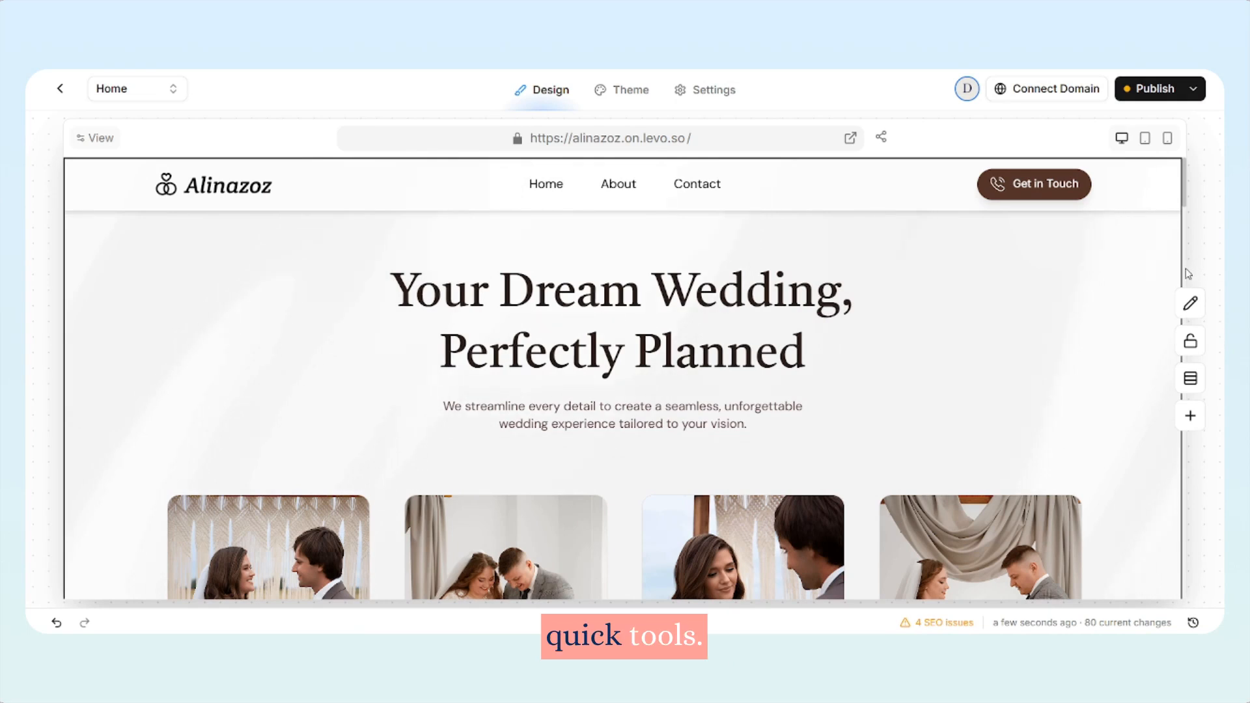
Step: Examine the quick tools for editing the hero section, restricting page access, listing the page's layers and adding new blocks
click(1190, 304)
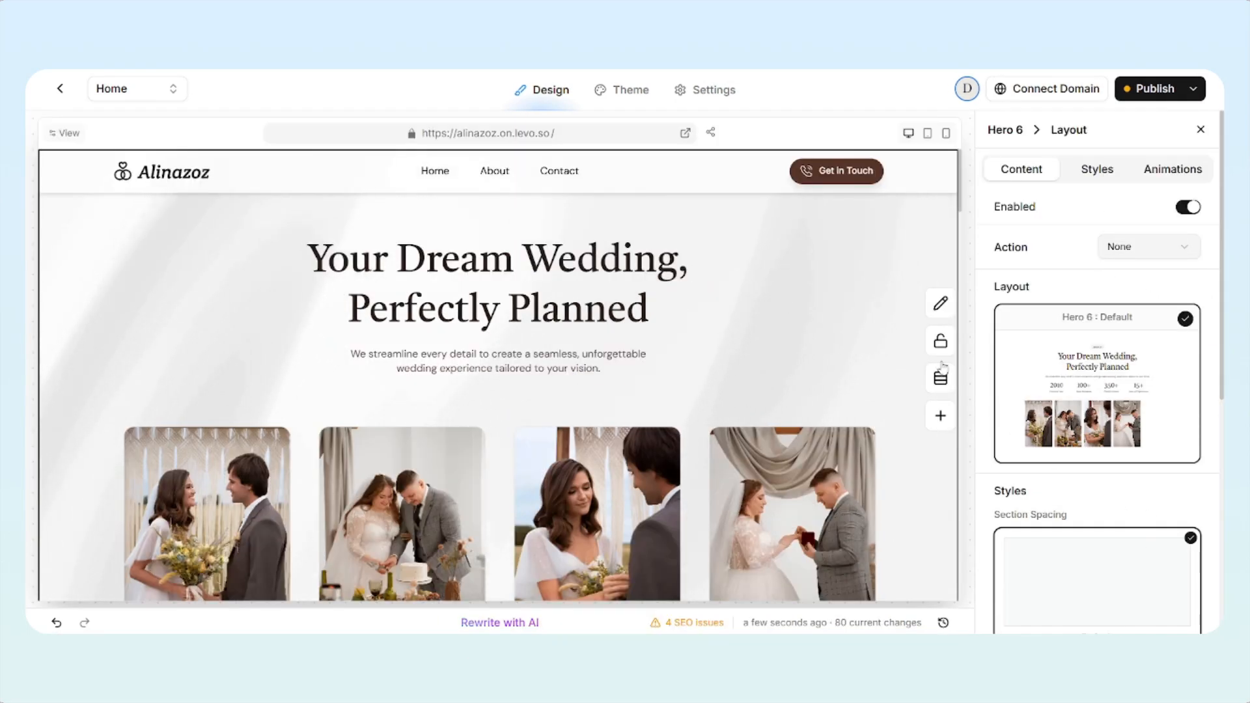
click(941, 349)
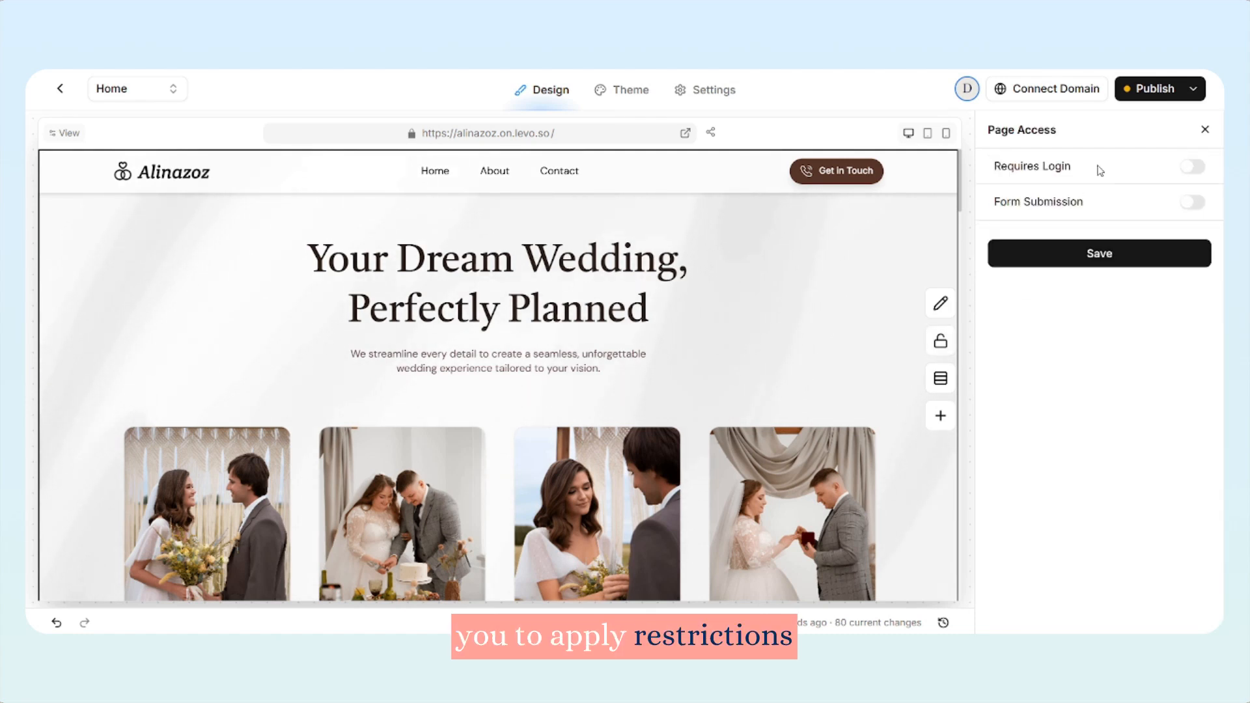
click(941, 380)
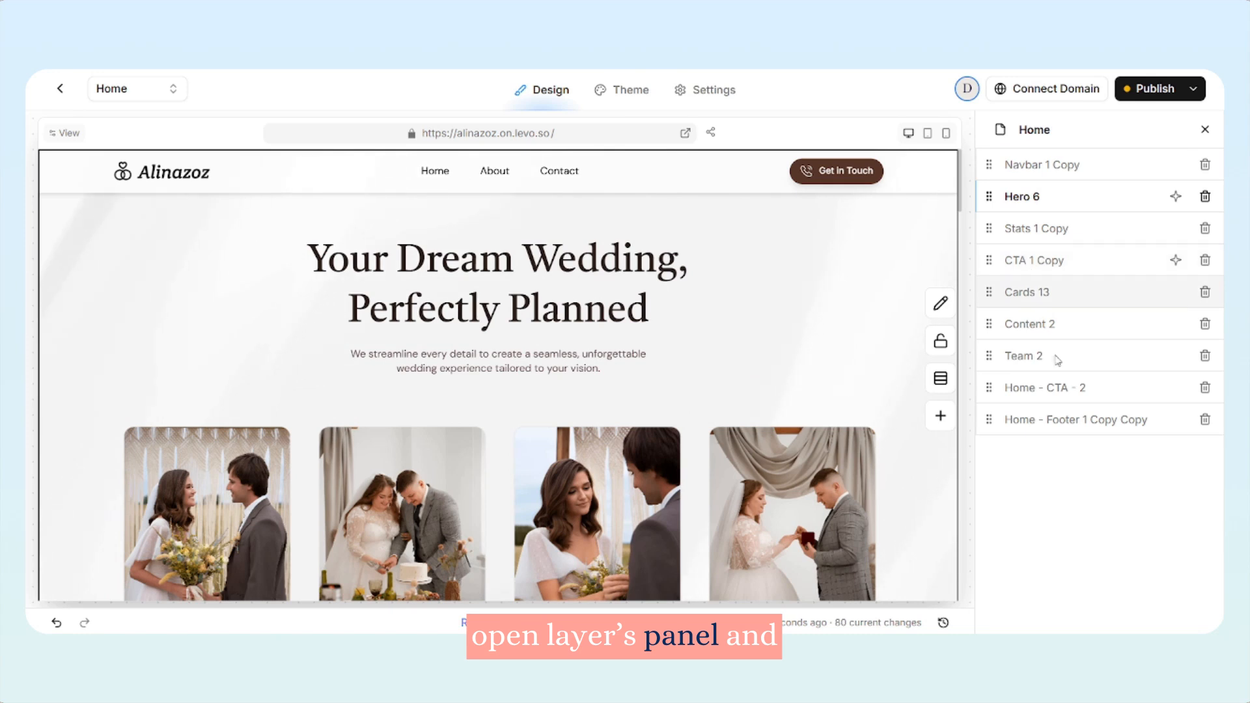
click(949, 419)
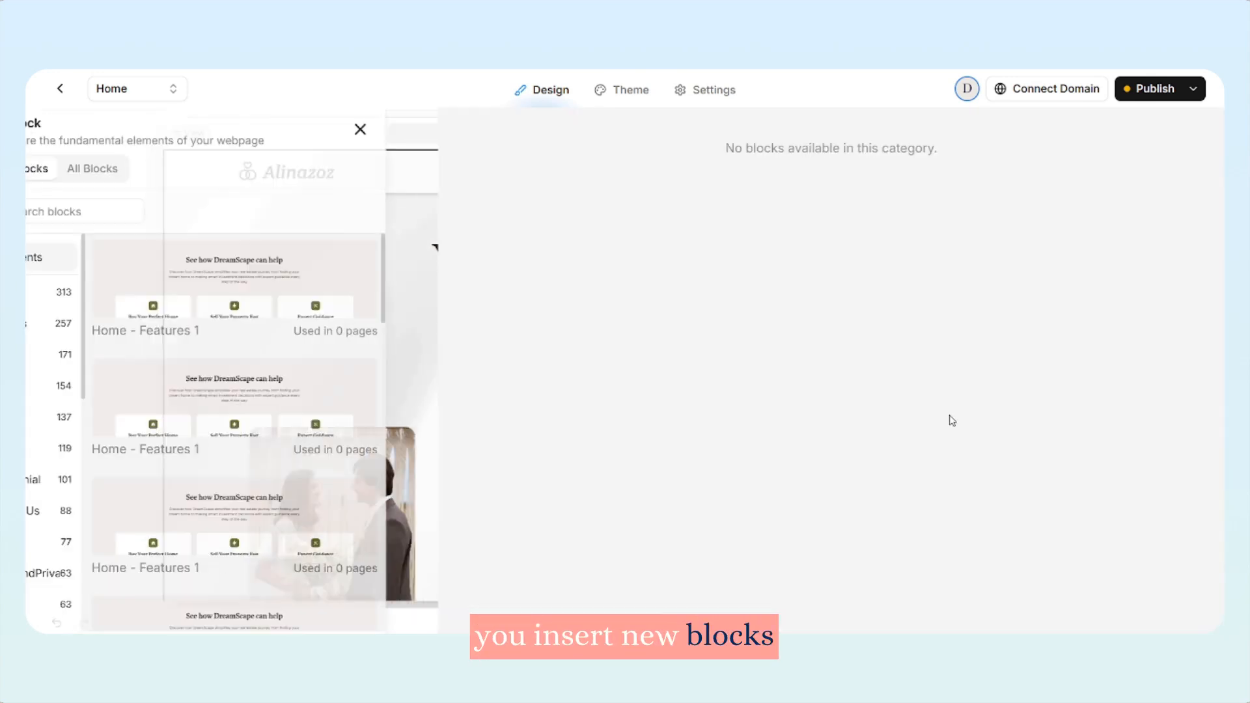
mouse_move(334, 347)
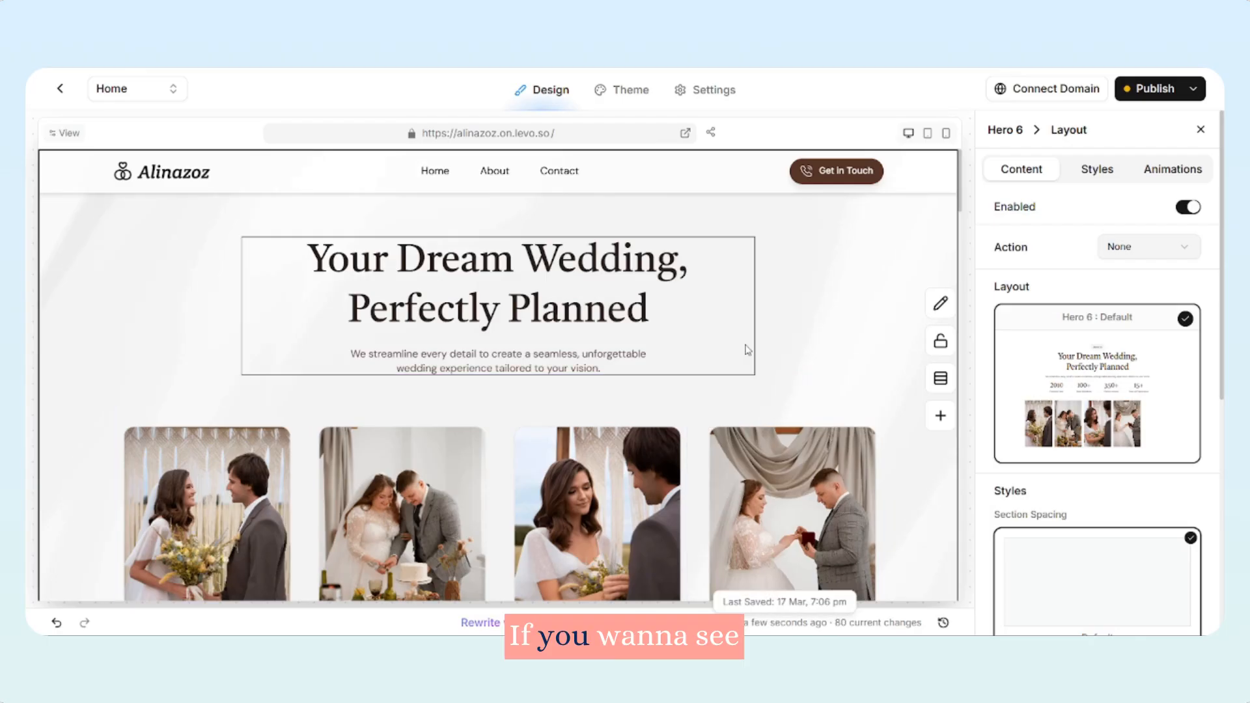
Step: Preview the Home page in the browser, review its sections and publish the page
scroll(748, 365, down, 3)
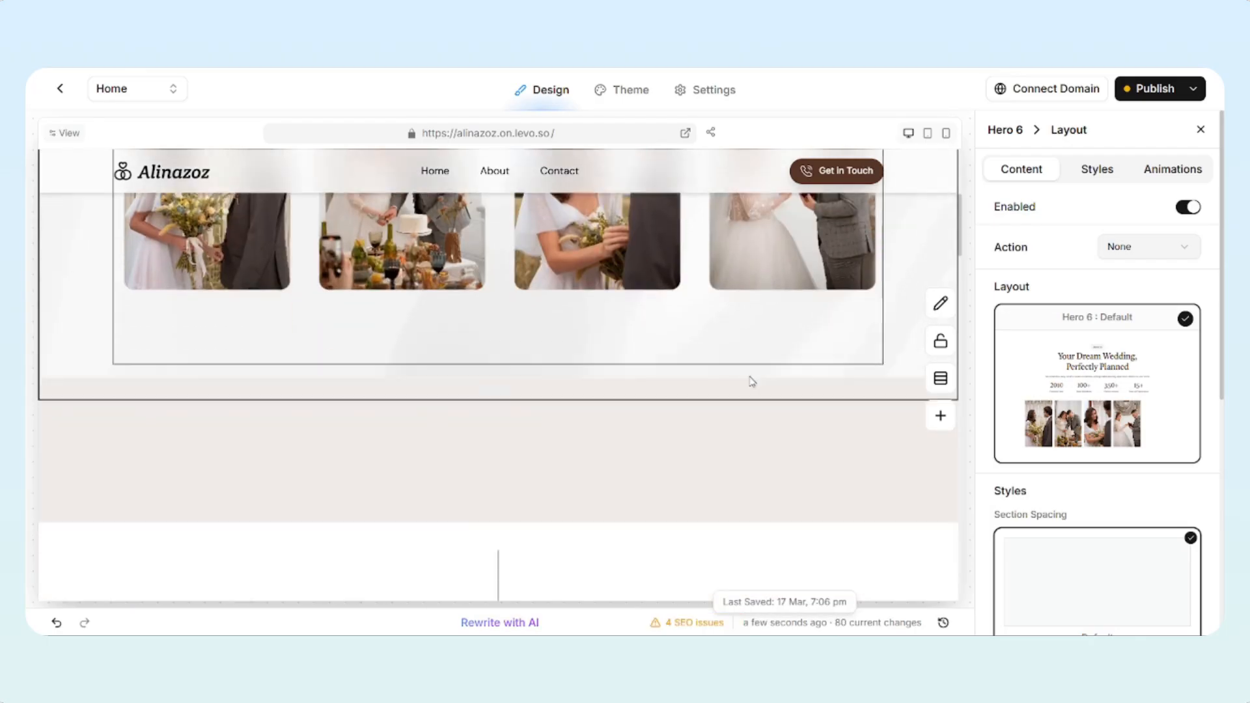
scroll(753, 394, up, 3)
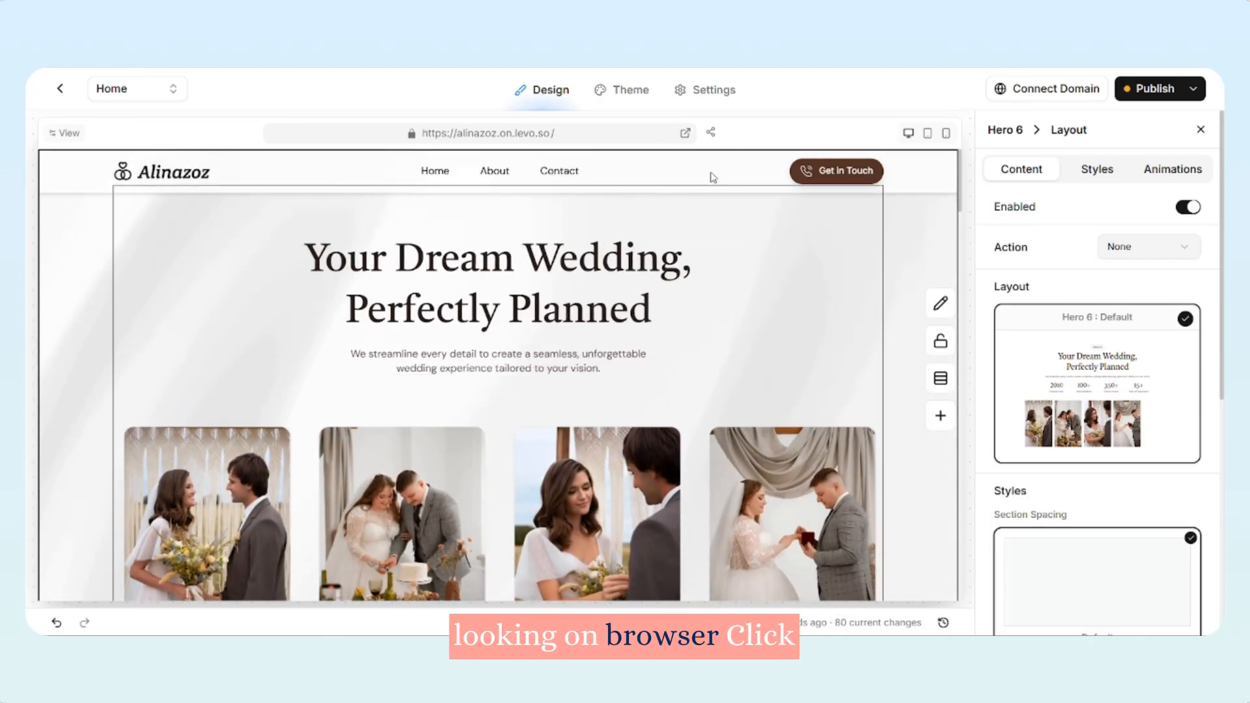
click(693, 138)
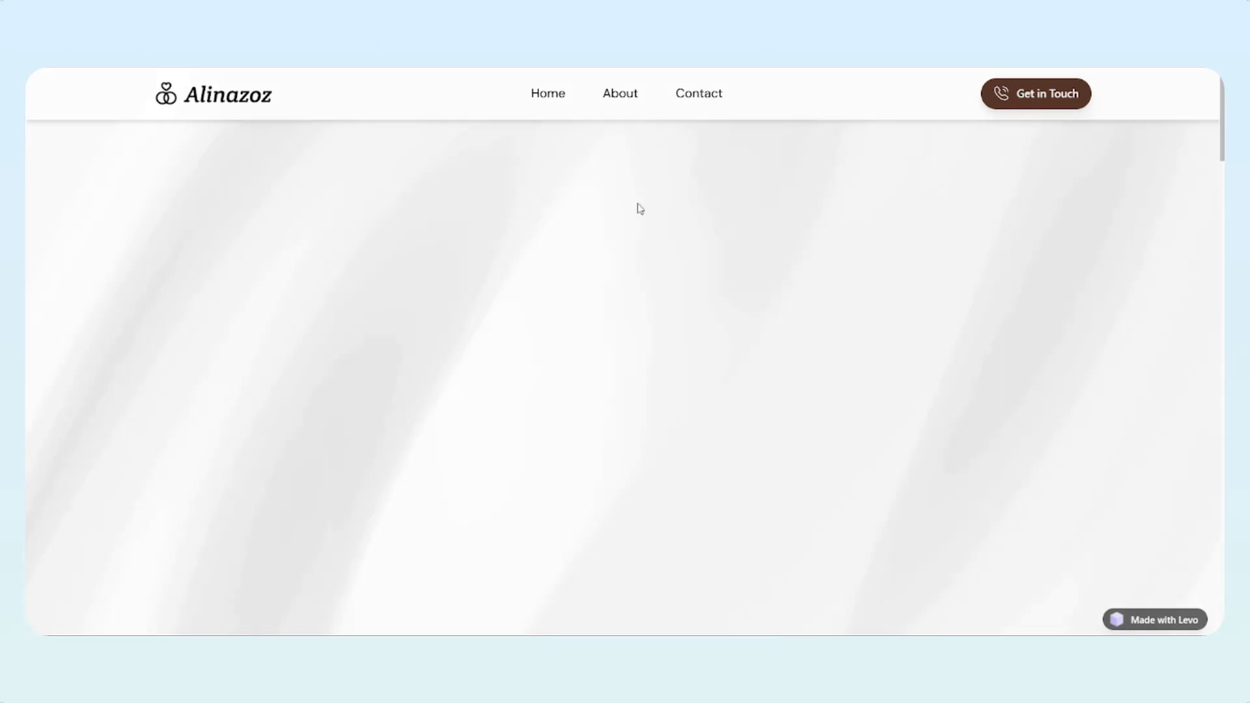
scroll(708, 298, down, 10)
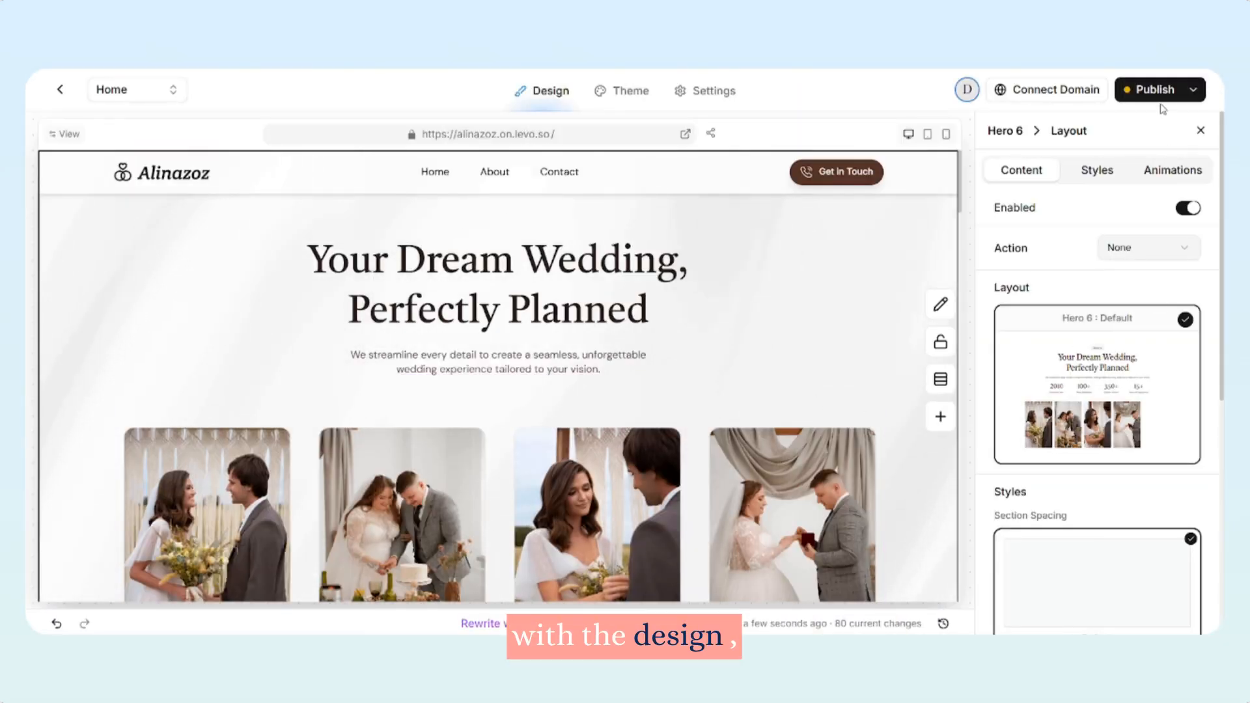
click(1158, 91)
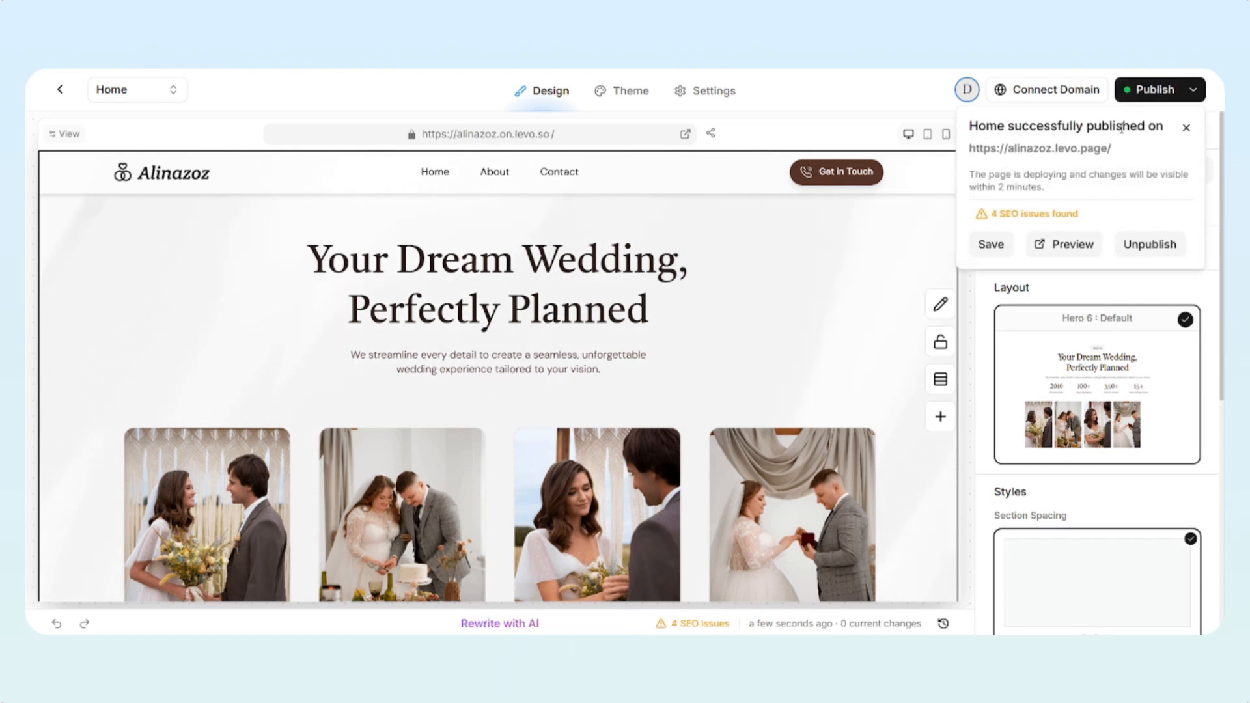